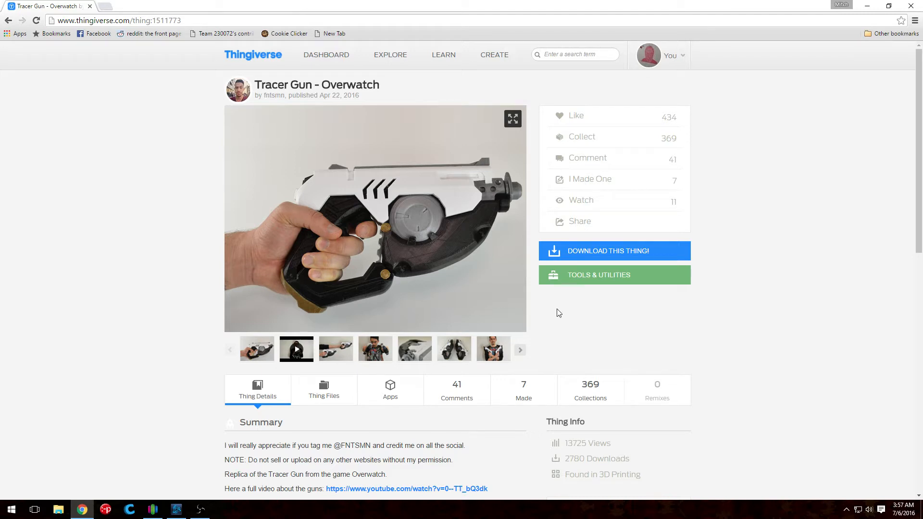
Look over the Tracer Gun - Overwatch page, including its summary and gallery photos
scroll(561, 316, "down", 2)
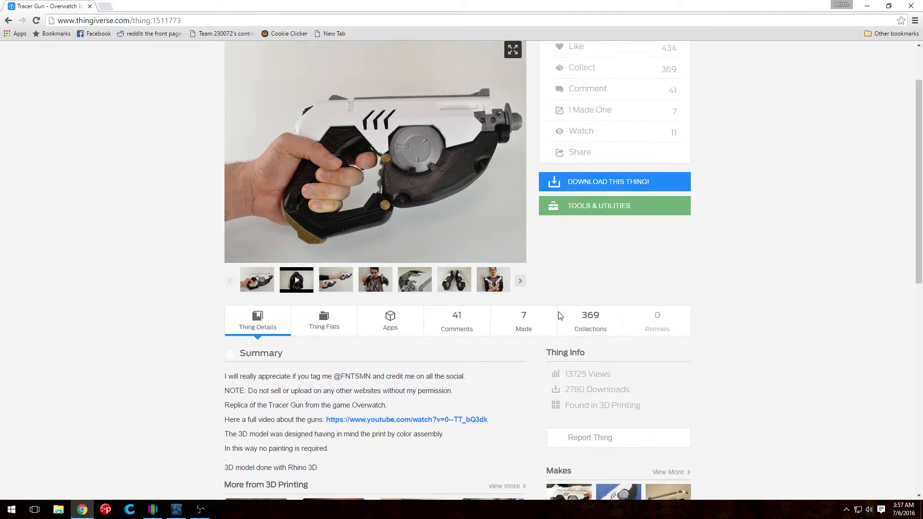
scroll(480, 345, "down", 2)
scroll(478, 346, "up", 4)
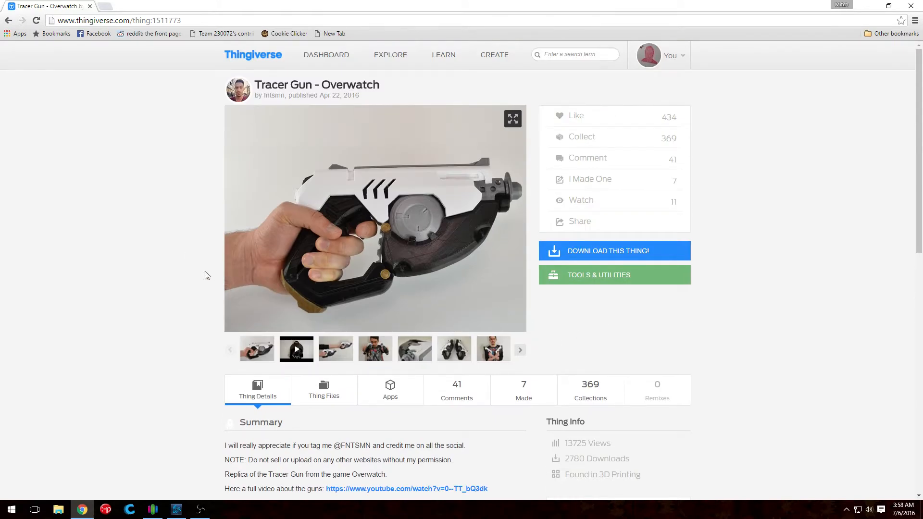
left_click(344, 362)
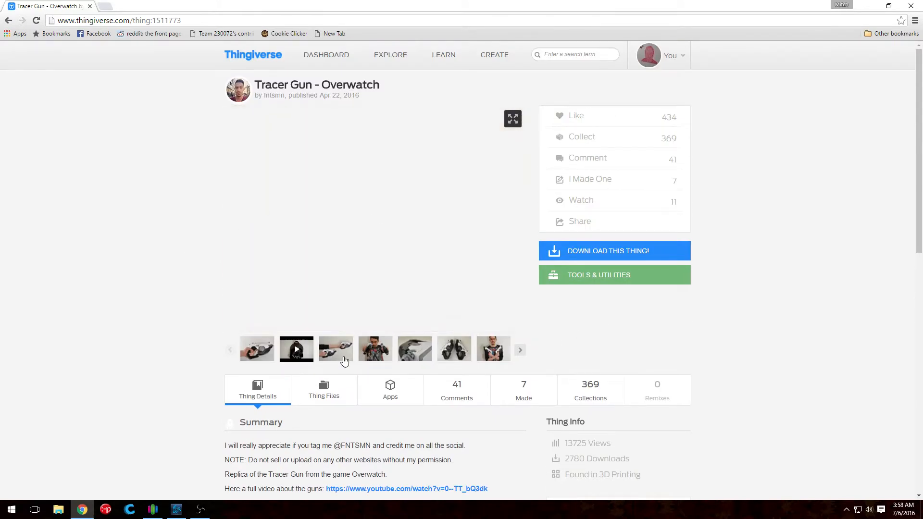
left_click(365, 352)
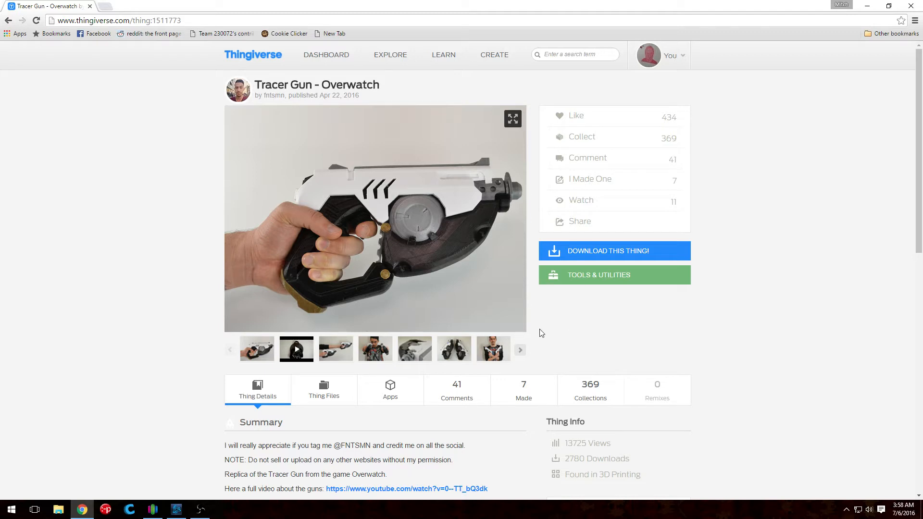
Browse the gallery's 3D part renders, previewing the tall thin strip and the ridged piece with rounded grooves
left_click(525, 354)
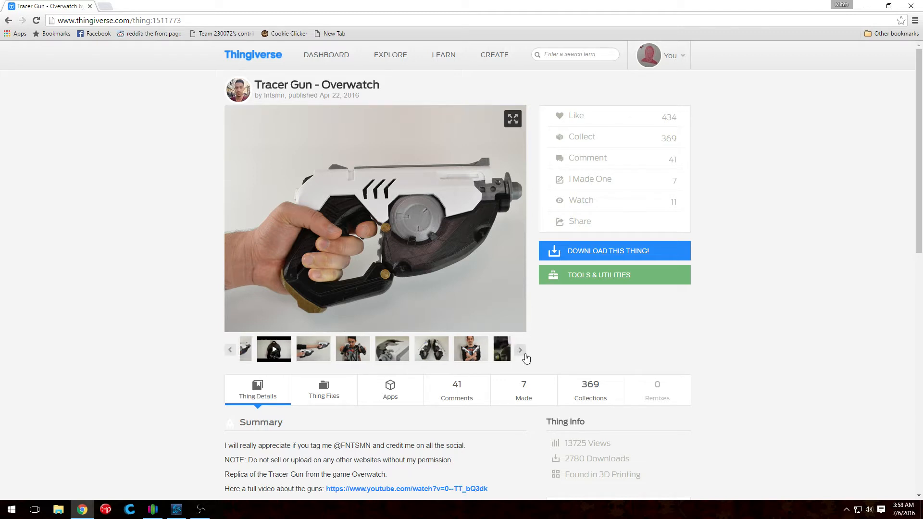
left_click(365, 359)
left_click(347, 361)
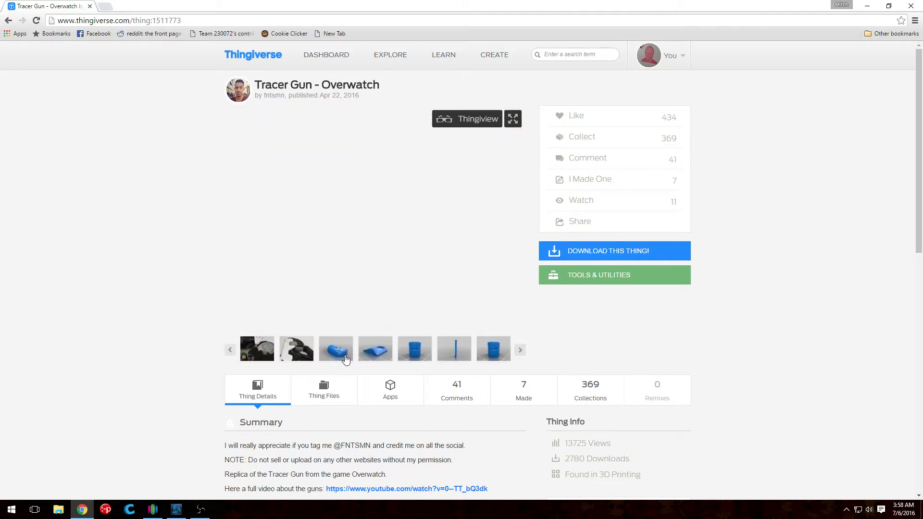
left_click(431, 358)
left_click(457, 358)
left_click(522, 357)
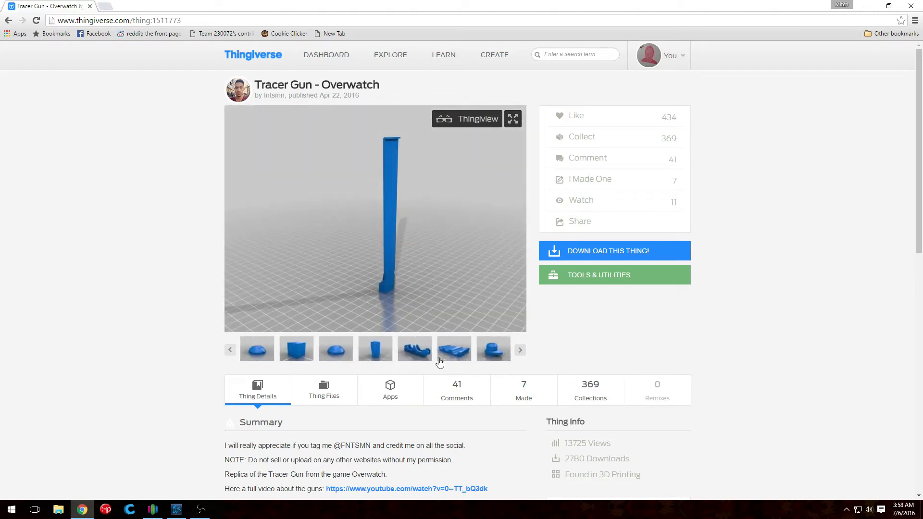
left_click(437, 359)
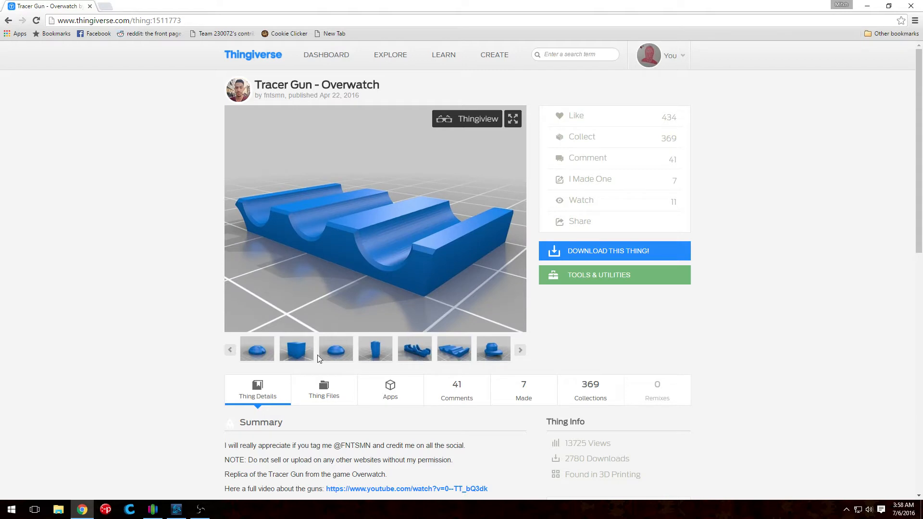
Preview the renders of the tall thin strip, the long slotted upper body and the large hook-shaped grip part
left_click(230, 350)
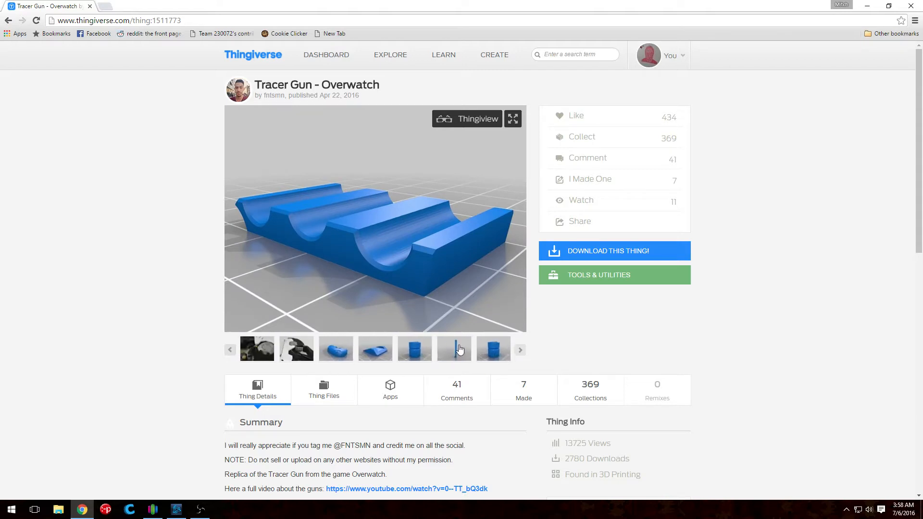
left_click(454, 350)
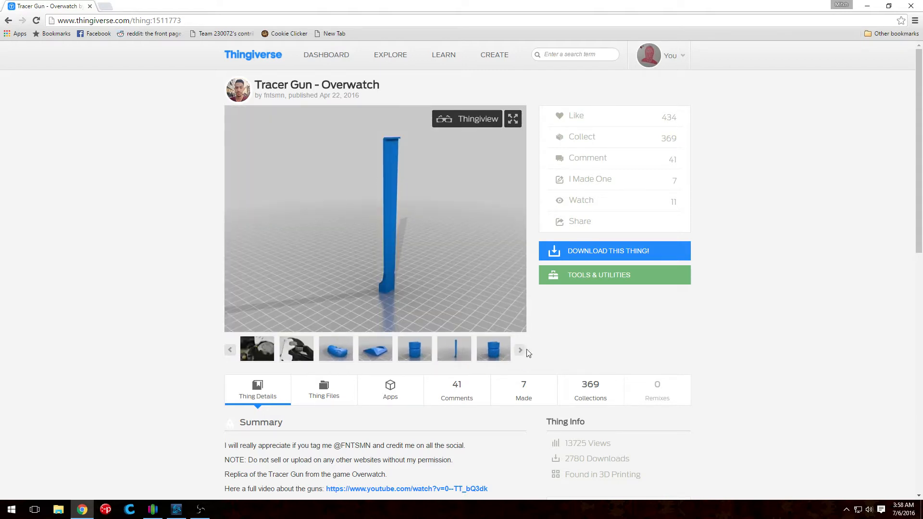
left_click(520, 351)
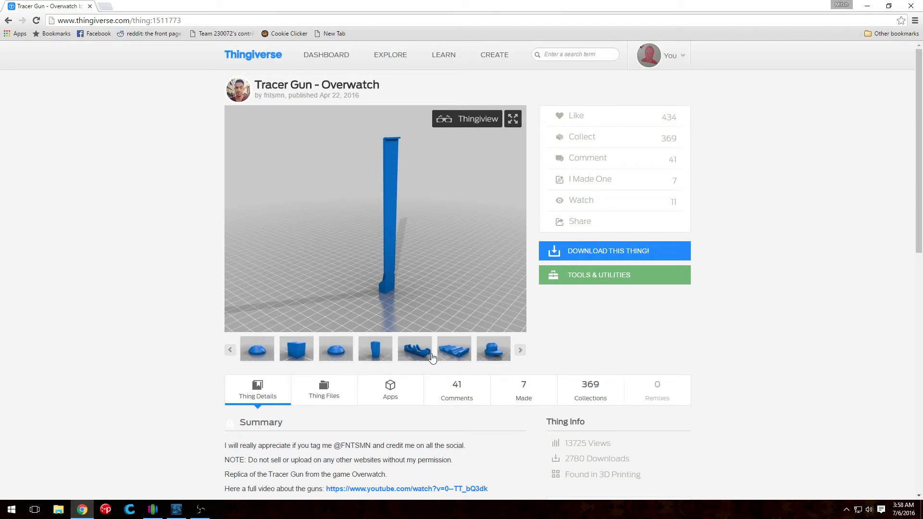
left_click(431, 358)
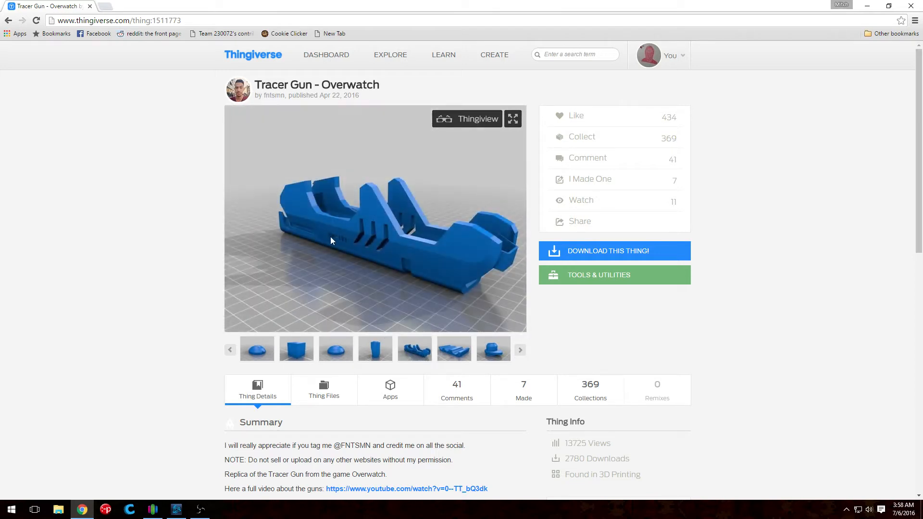
left_click(521, 350)
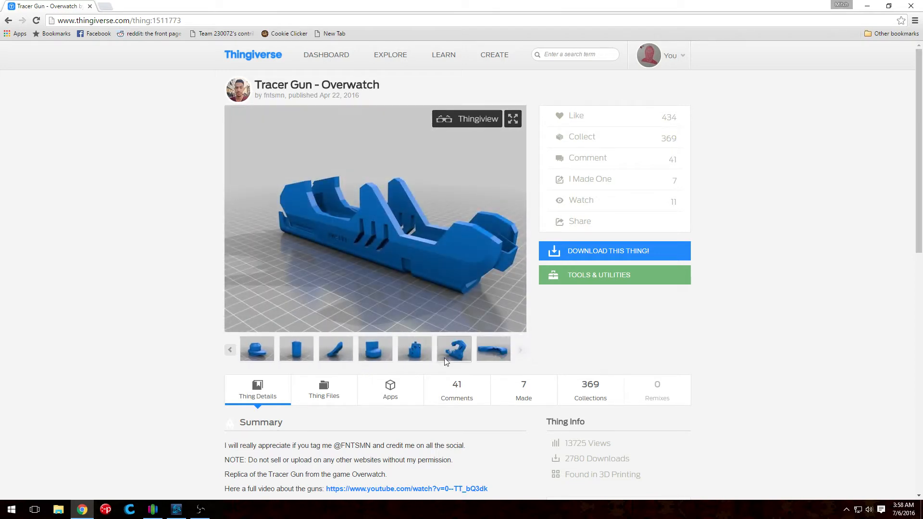
left_click(455, 350)
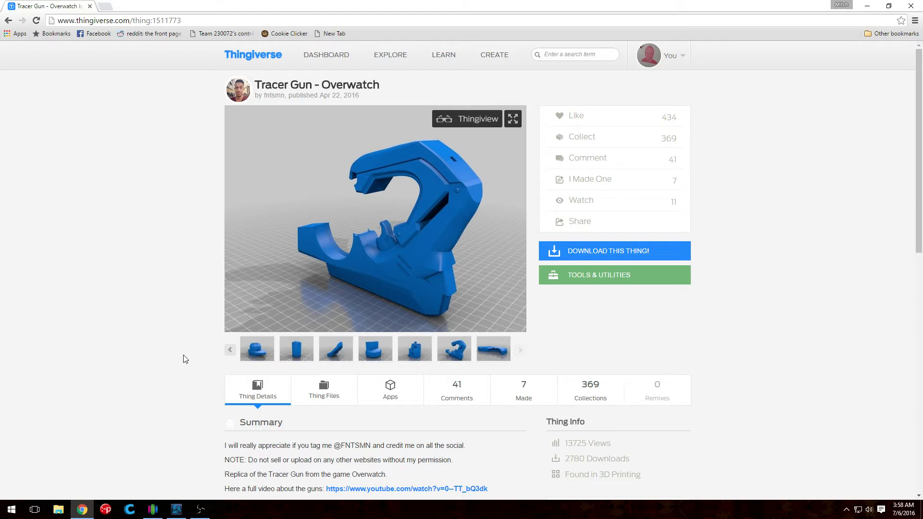
Launch Autodesk Meshmixer and maximize its window
key("super")
type("mesh")
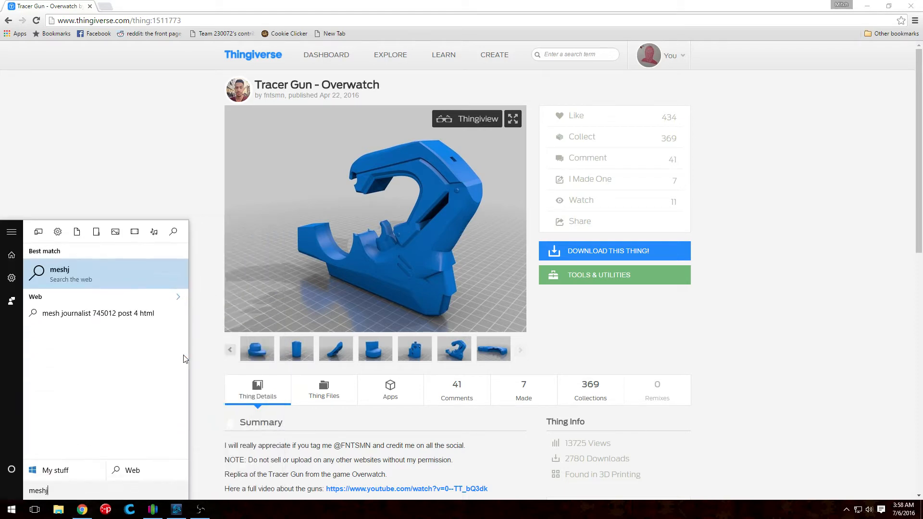
key("Return")
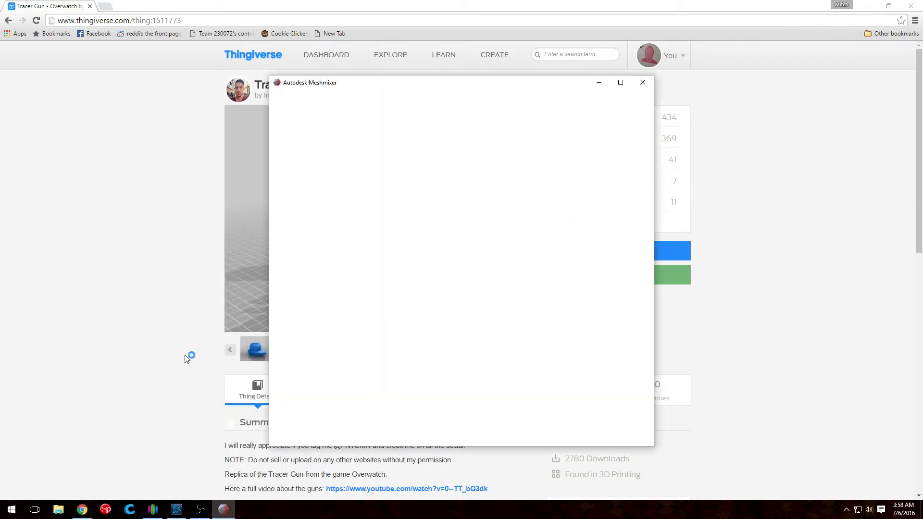
left_click(621, 83)
Import the part_9_-_black mesh from the Tracer_Gun_-_Overwatch (1) files folder
left_click(386, 226)
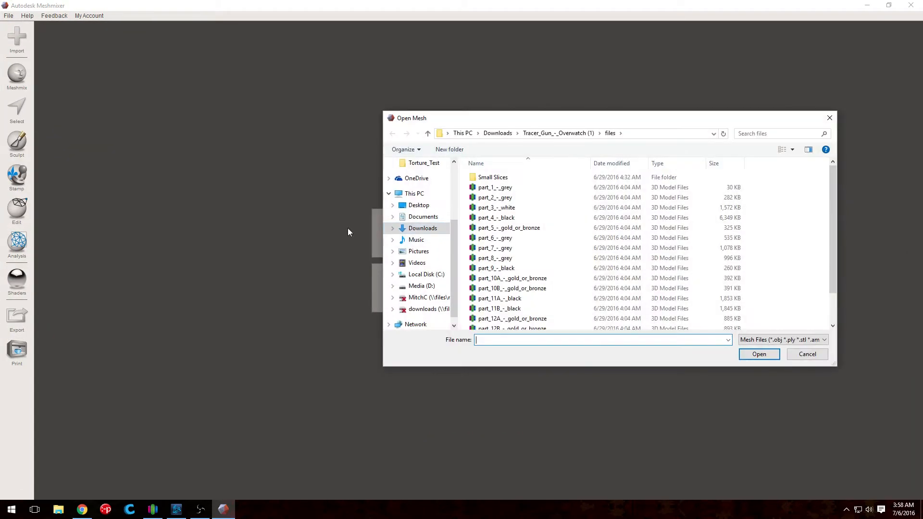
left_click_drag(488, 123, 286, 144)
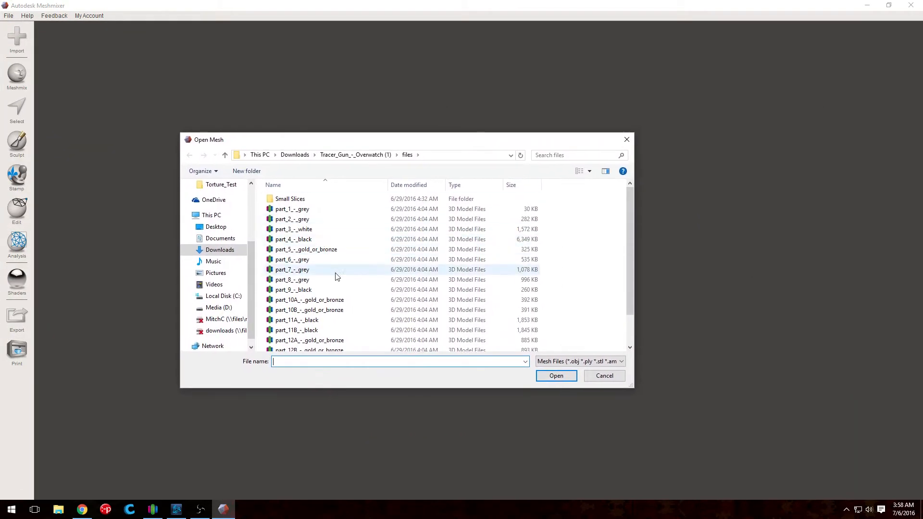
scroll(351, 288, "down", 2)
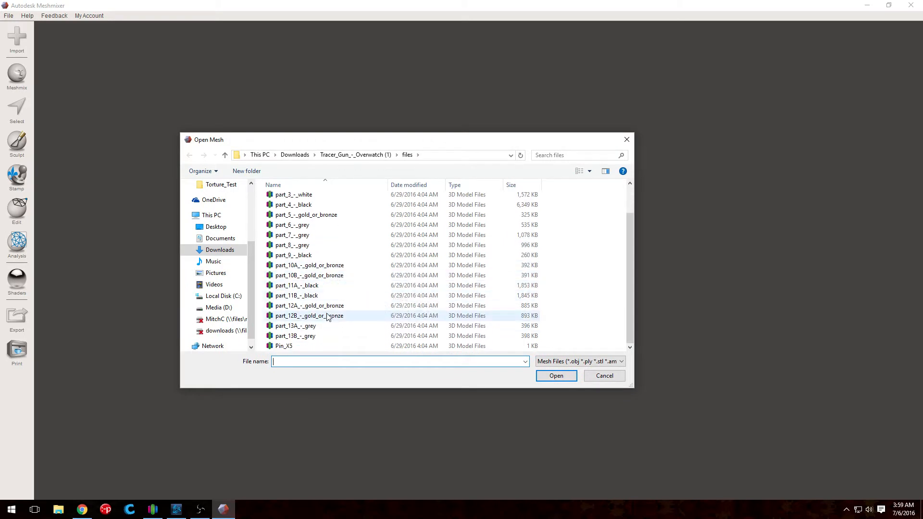
scroll(327, 291, "up", 1)
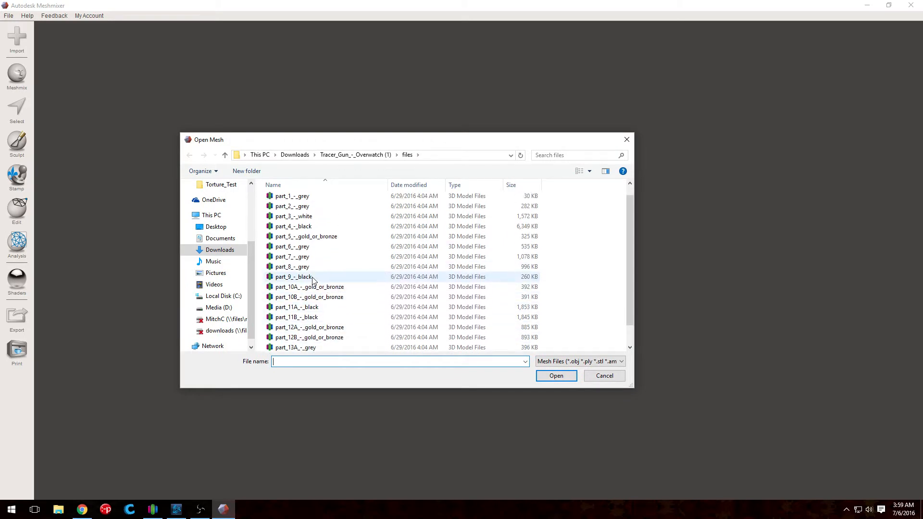
left_click(312, 278)
left_click(313, 277)
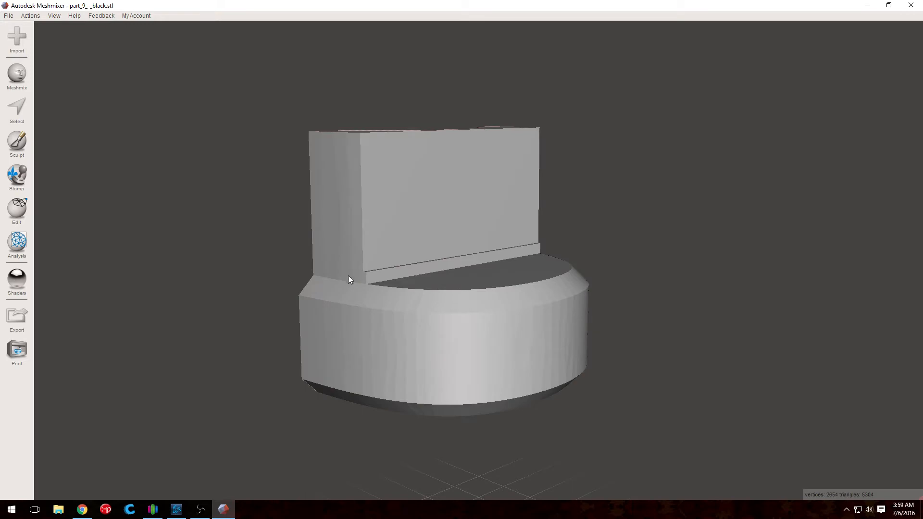
Import part_4_-_black with the Replace option so it takes the place of the current mesh
left_click(19, 40)
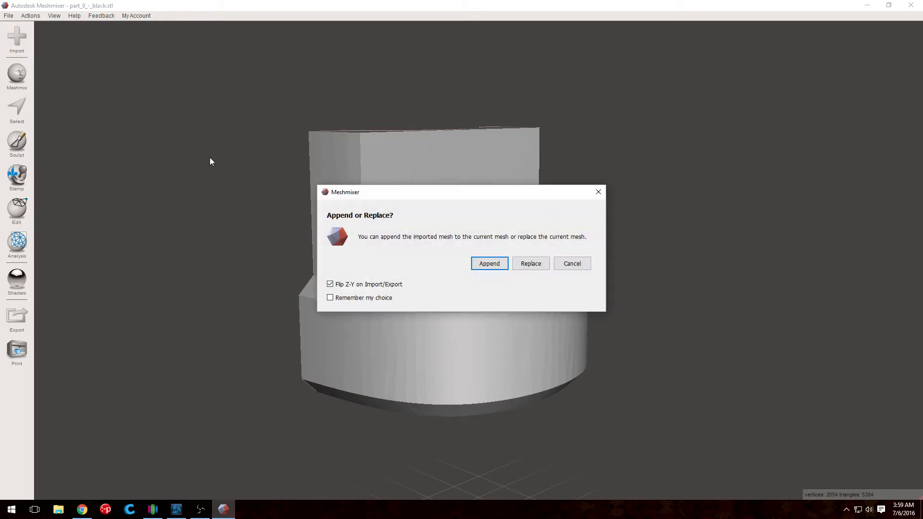
left_click(543, 263)
left_click(310, 238)
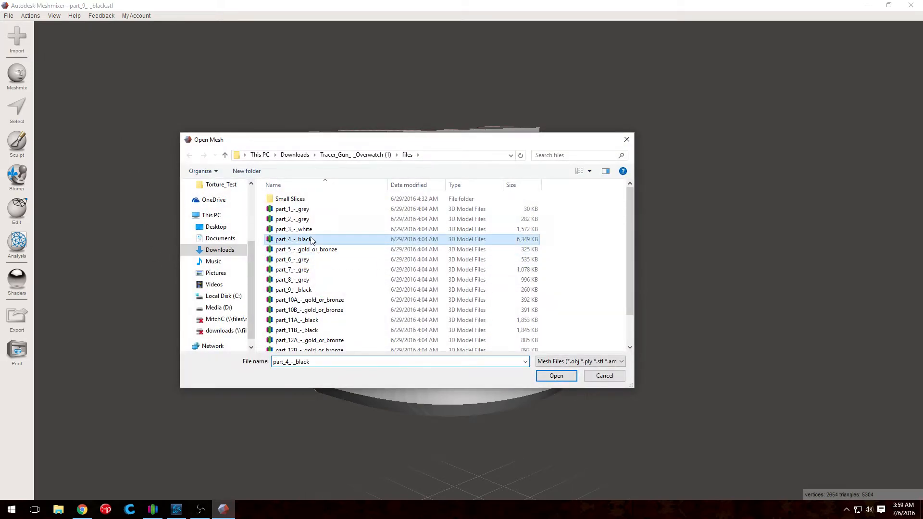
left_click(310, 238)
Start a Plane Cut on the grip part and position the horizontal cutting plane through the base of the curved handle
right_click_drag(458, 261, 553, 294)
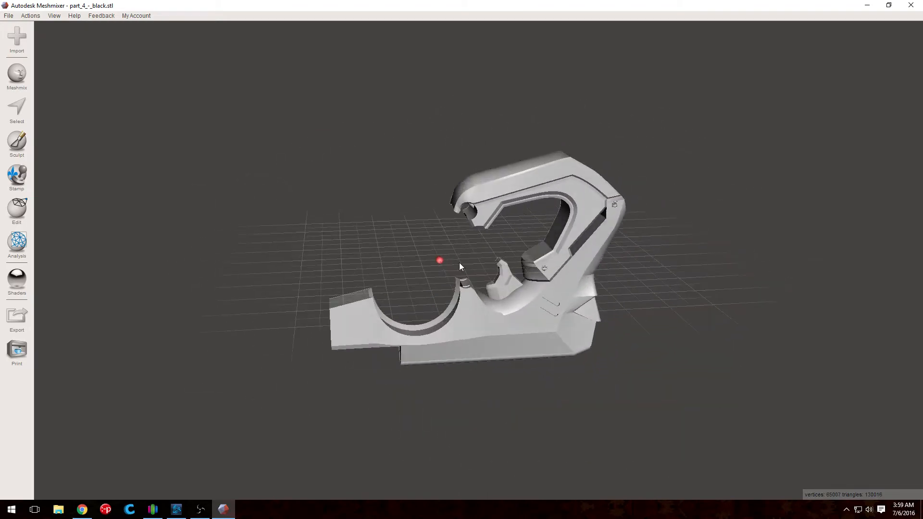
right_click_drag(460, 264, 484, 212)
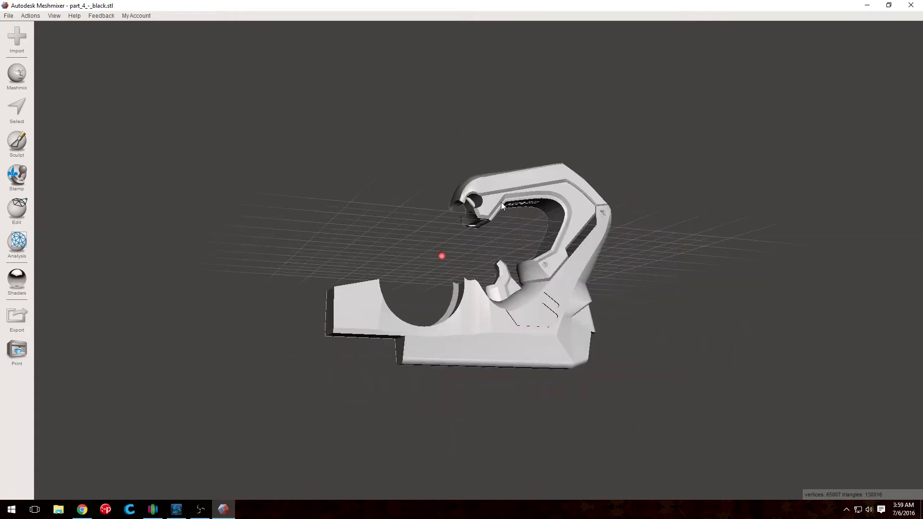
right_click_drag(514, 273, 359, 294)
right_click_drag(454, 287, 426, 260)
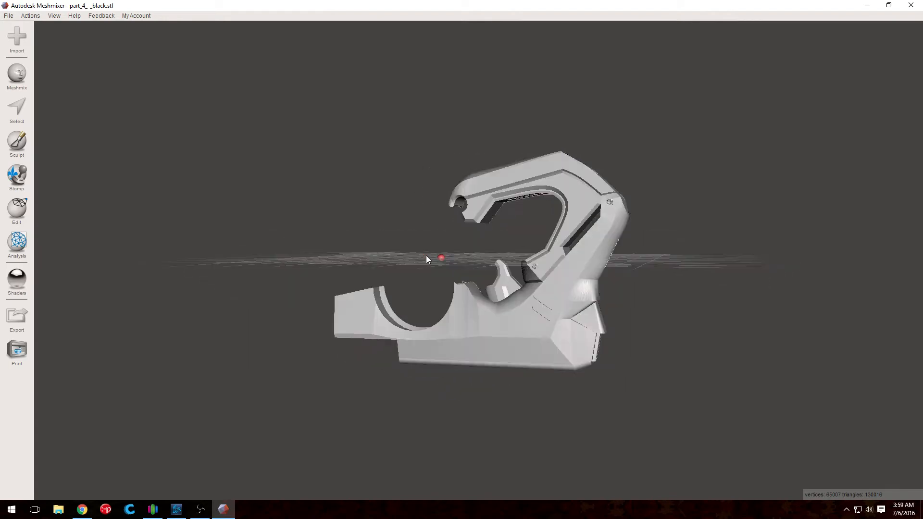
right_click_drag(508, 281, 549, 292)
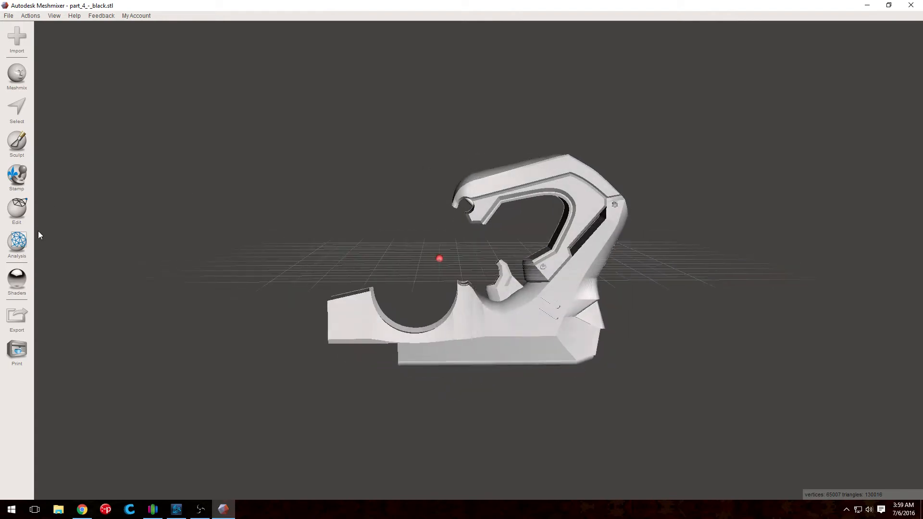
left_click(27, 213)
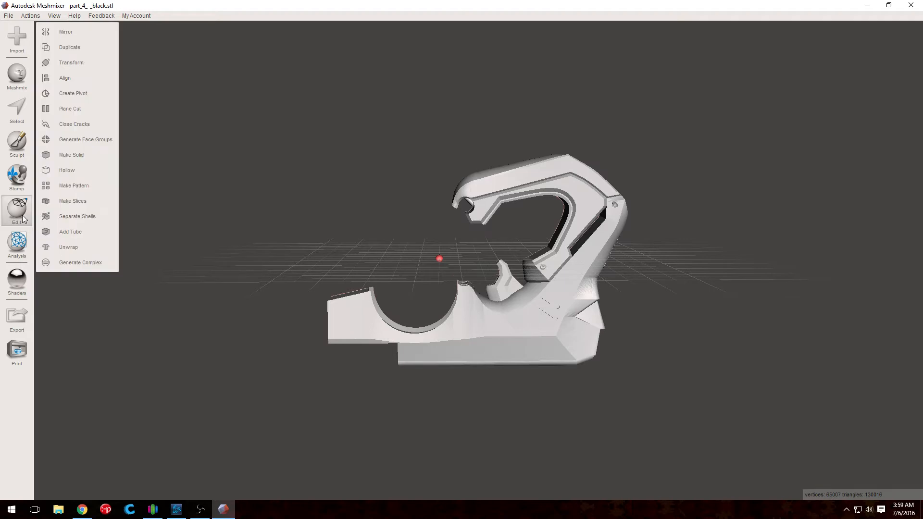
left_click(55, 109)
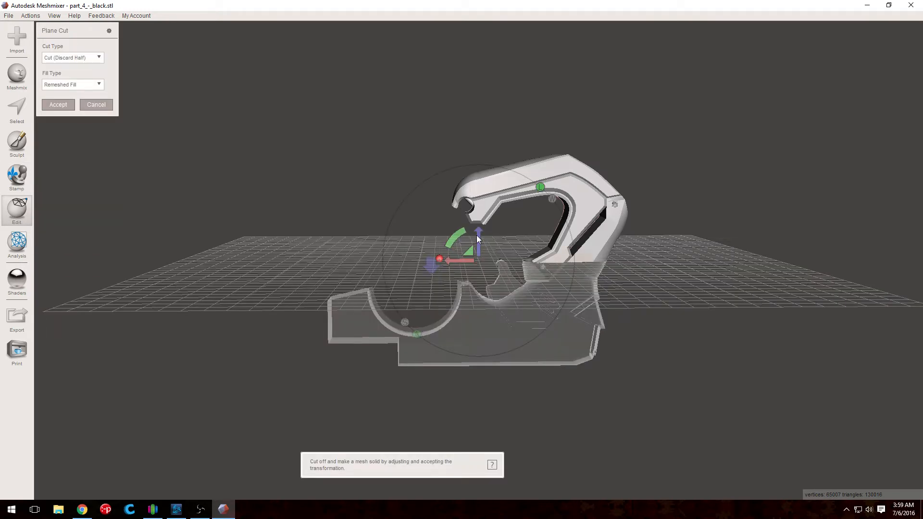
left_click_drag(477, 235, 478, 232)
right_click_drag(570, 252, 578, 295)
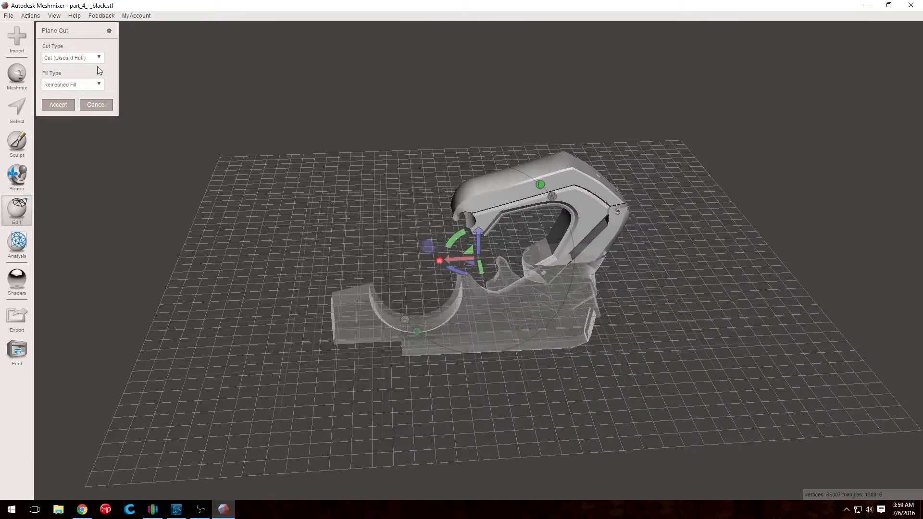
Set the cut type to Slice (Keep Both), keep Remeshed Fill as the fill type, and apply the cut
left_click(73, 58)
left_click(79, 78)
left_click(89, 85)
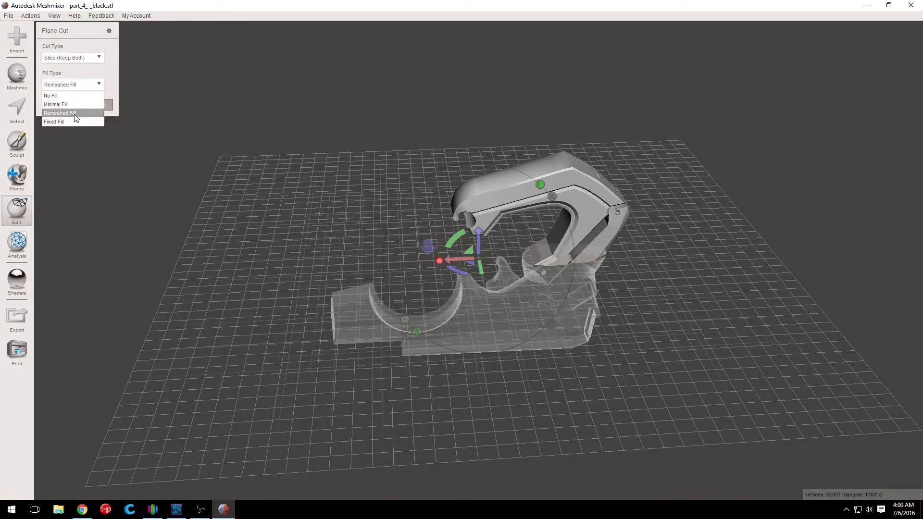
left_click(111, 86)
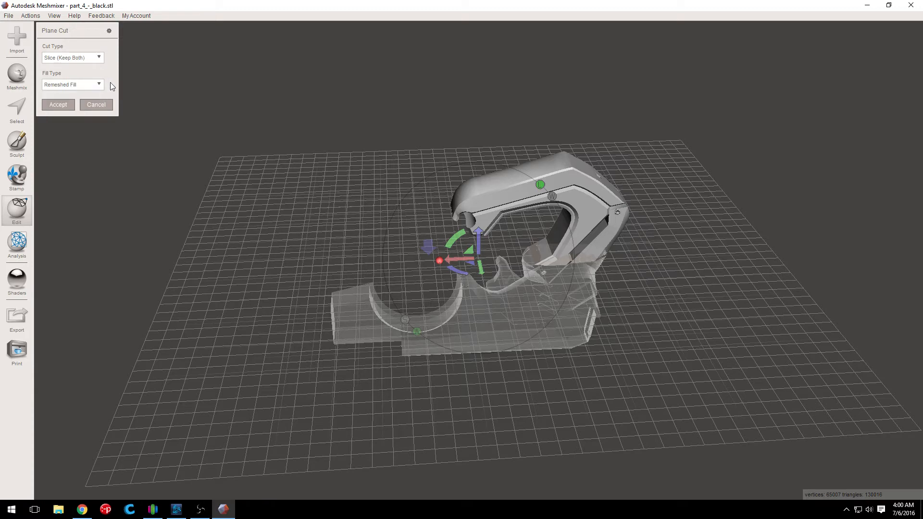
left_click(58, 105)
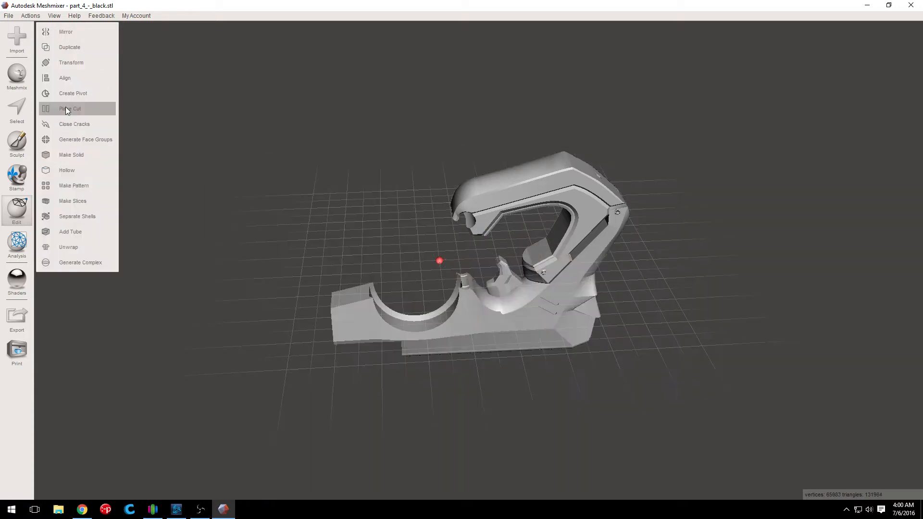
Separate the sliced grip mesh into individual shells
right_click_drag(599, 296, 604, 260)
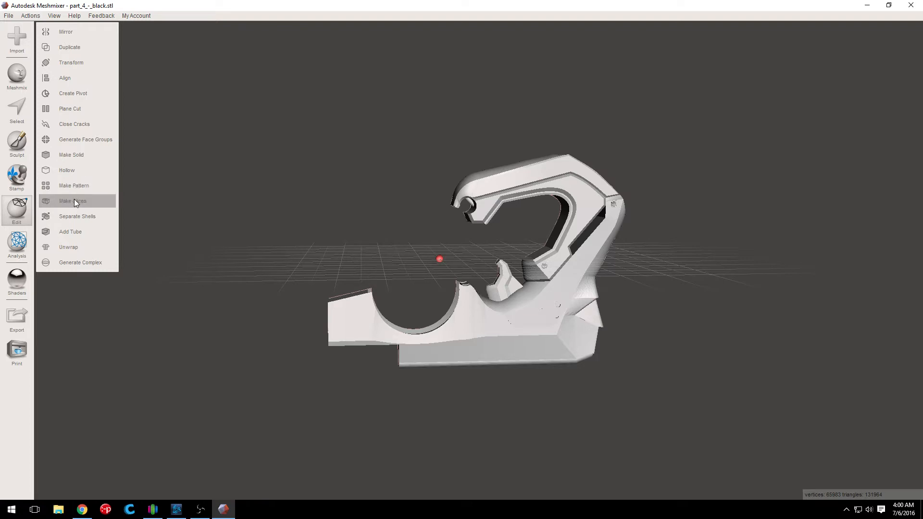
left_click(77, 215)
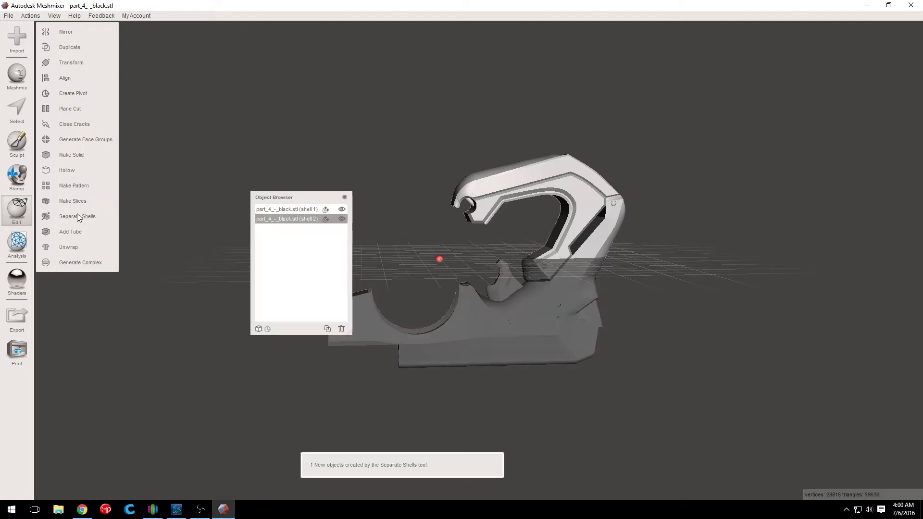
Start a Plane Cut on the lower body shell and position a vertical cutting plane through the peak beside the semicircular cutout
left_click(303, 210)
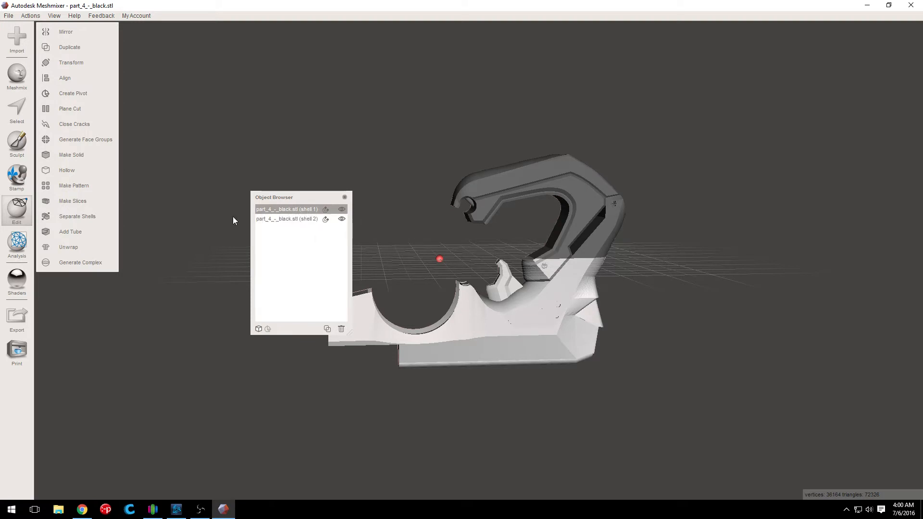
left_click(62, 110)
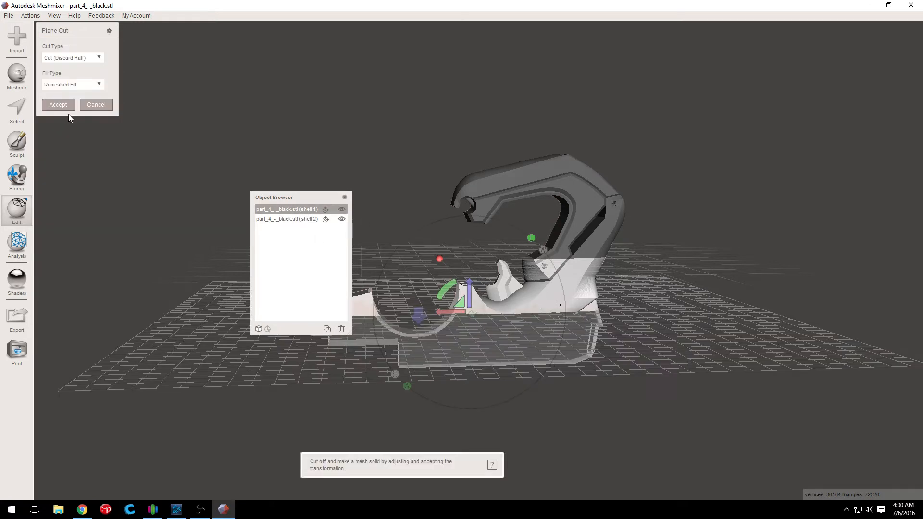
left_click_drag(420, 319, 515, 249)
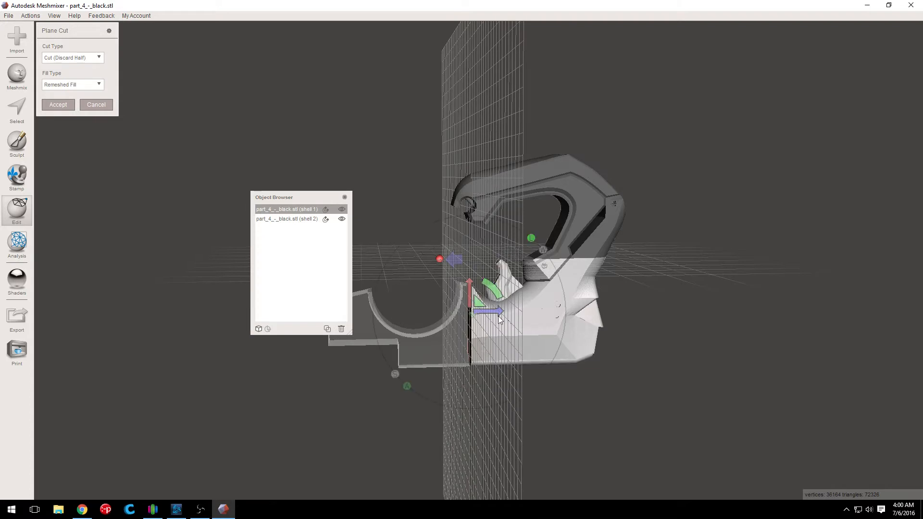
mouse_move(498, 312)
left_mouse_down()
mouse_move(483, 313)
mouse_move(503, 317)
left_mouse_up()
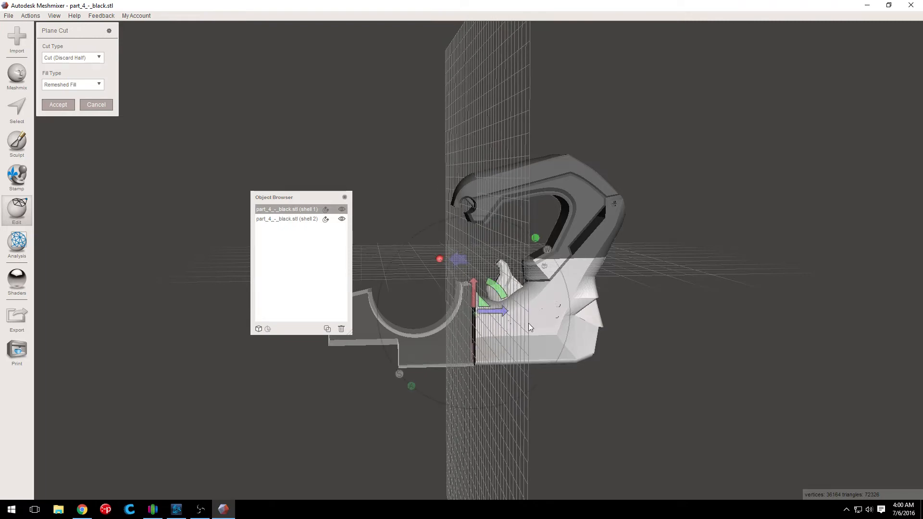
right_click_drag(544, 322, 489, 297)
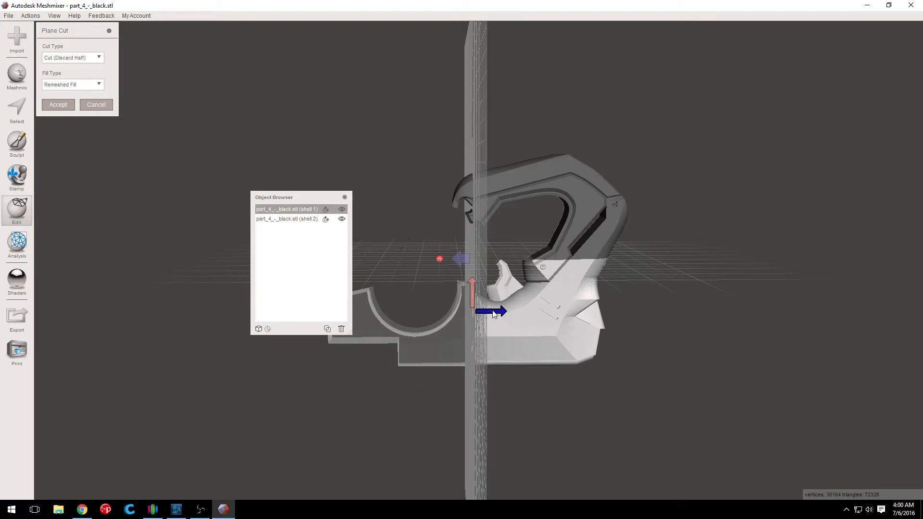
right_click_drag(535, 334, 510, 369)
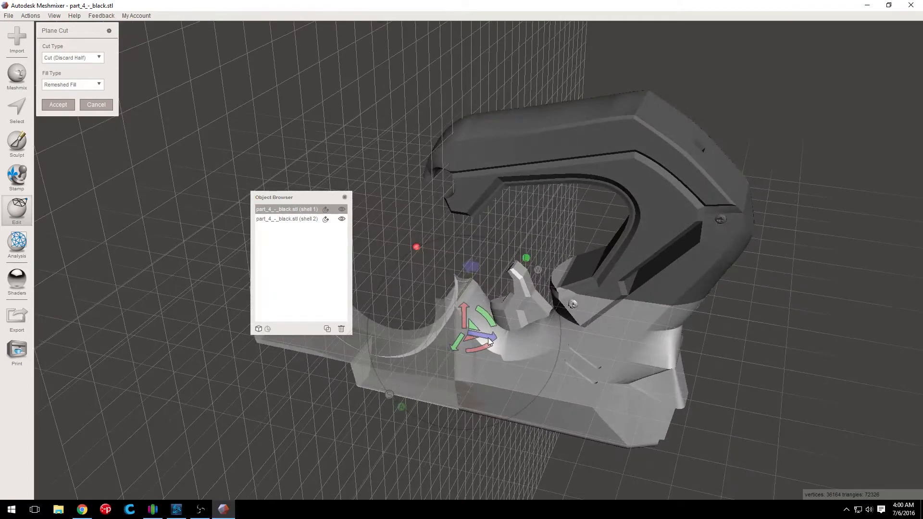
left_click_drag(490, 342, 480, 339)
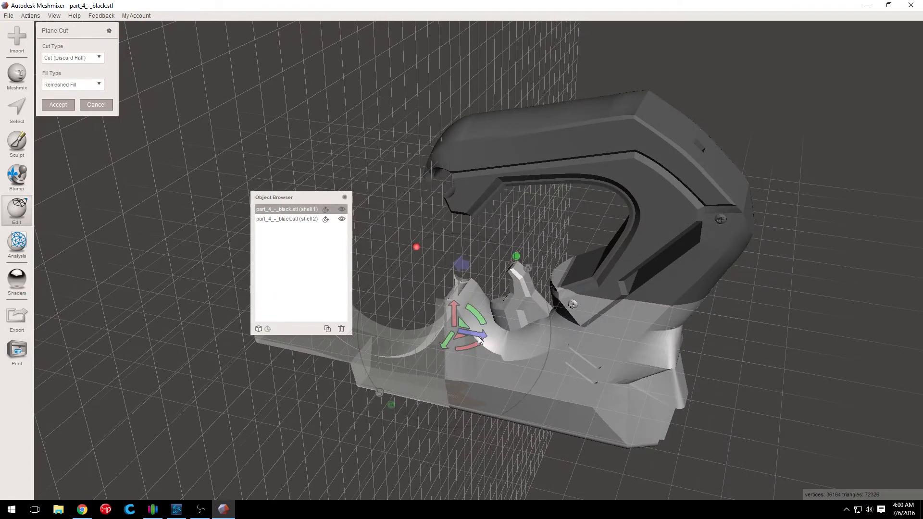
right_click_drag(480, 339, 552, 367)
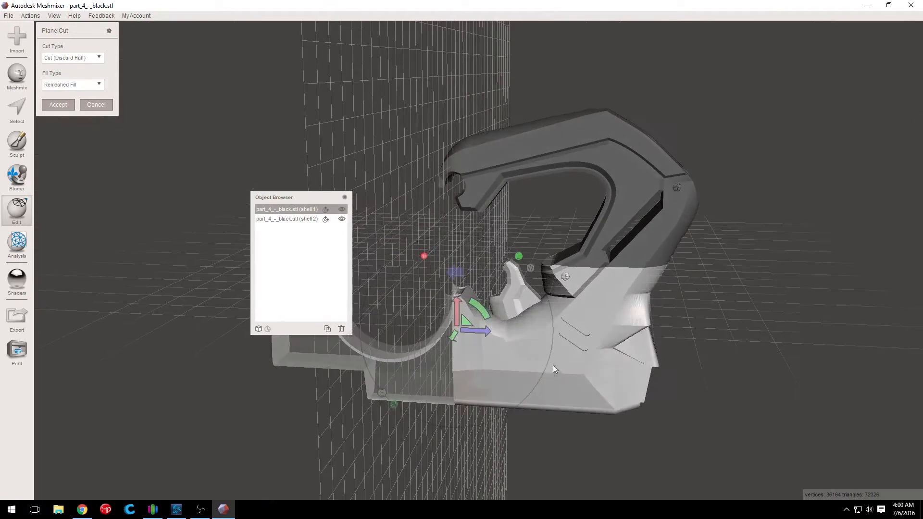
Set the cut type to Slice (Keep Both) and apply the vertical cut to the lower body
left_click(71, 59)
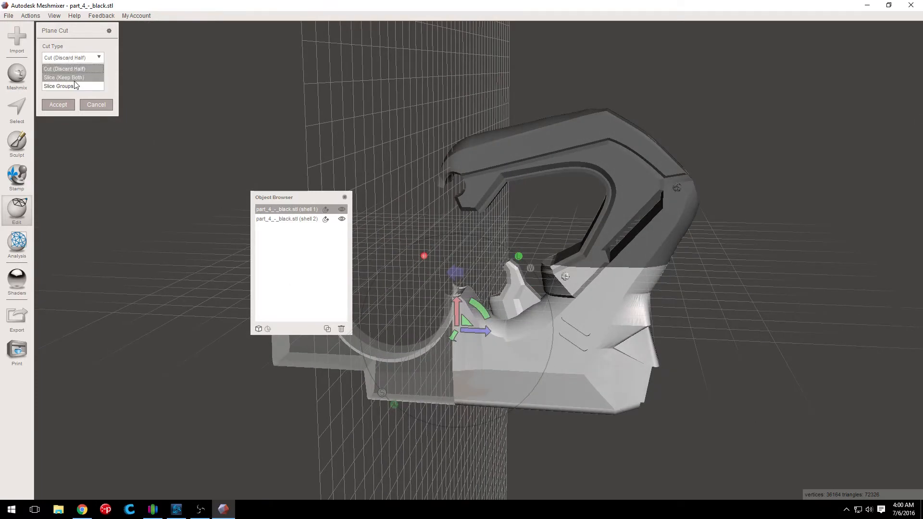
left_click(64, 78)
left_click(65, 107)
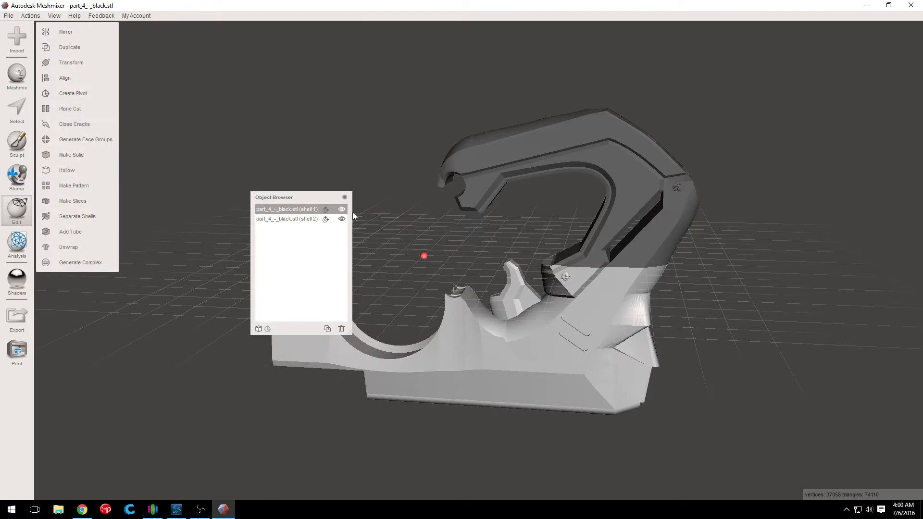
Separate the sliced lower body into individual shells and check the resulting pieces by selecting them
left_click(73, 217)
left_click(474, 358)
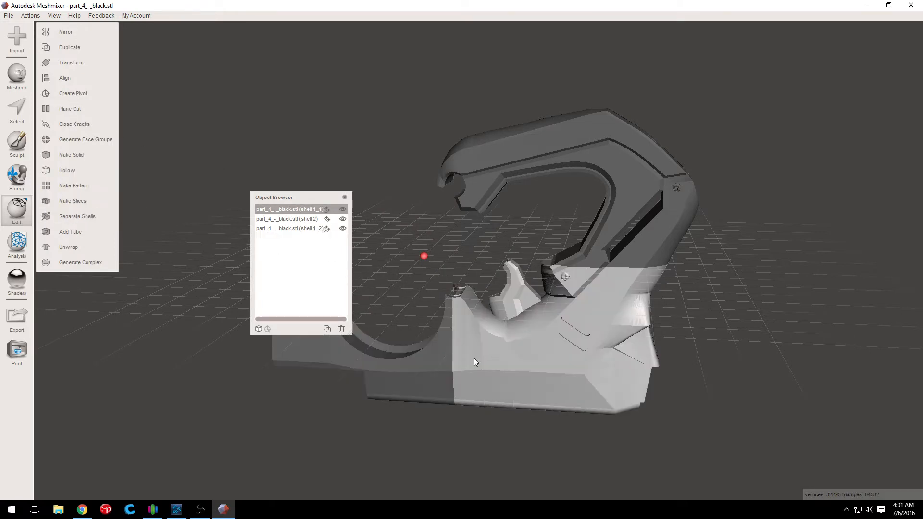
left_click(596, 232)
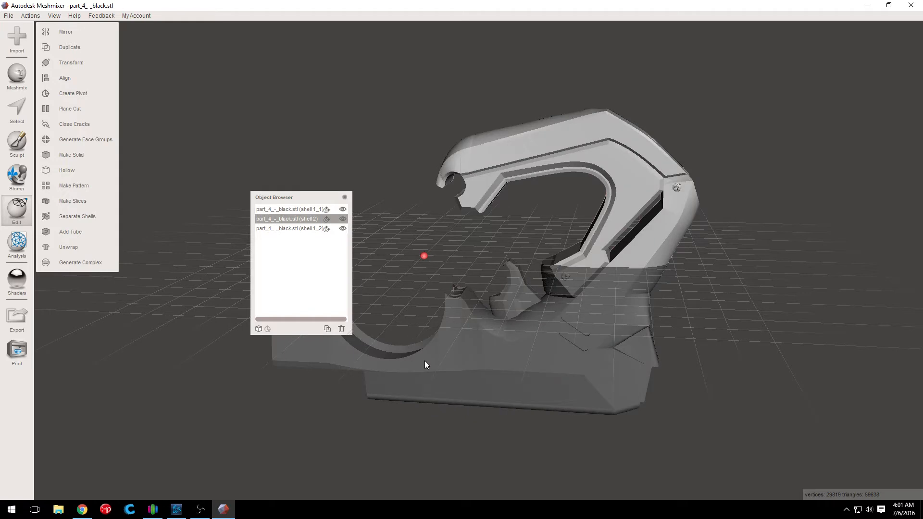
Export the rear body piece with the trigger as body-1-black in STL ASCII format to the Small Slices folder
left_click(534, 354)
left_click(281, 210)
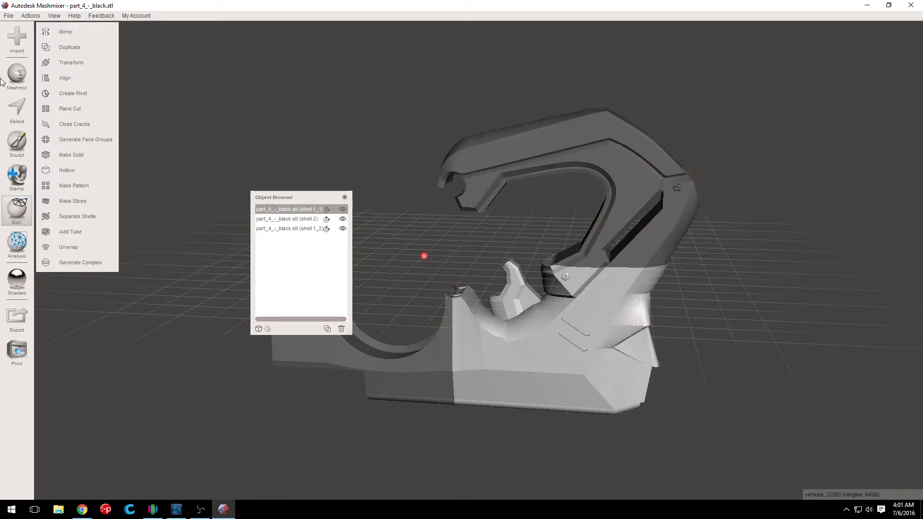
left_click(5, 5)
left_click(8, 15)
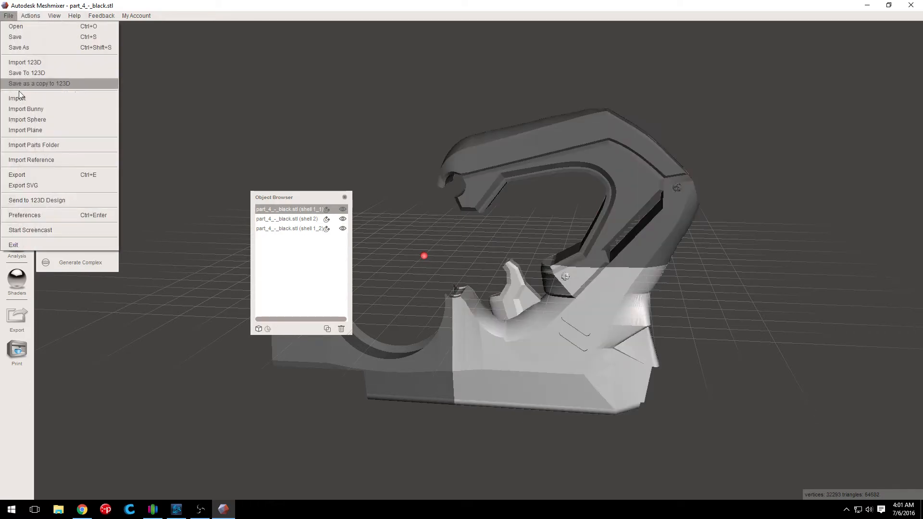
left_click(43, 173)
left_click_drag(313, 144, 753, 212)
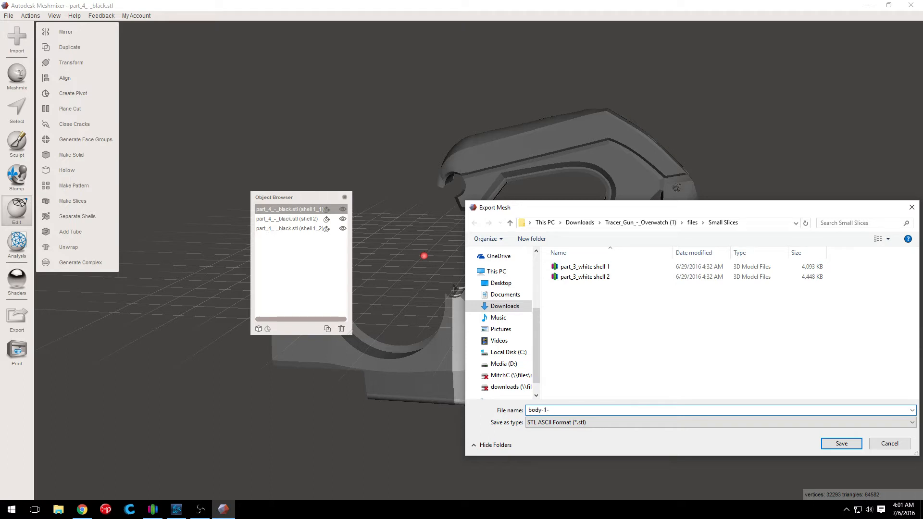
left_click(842, 445)
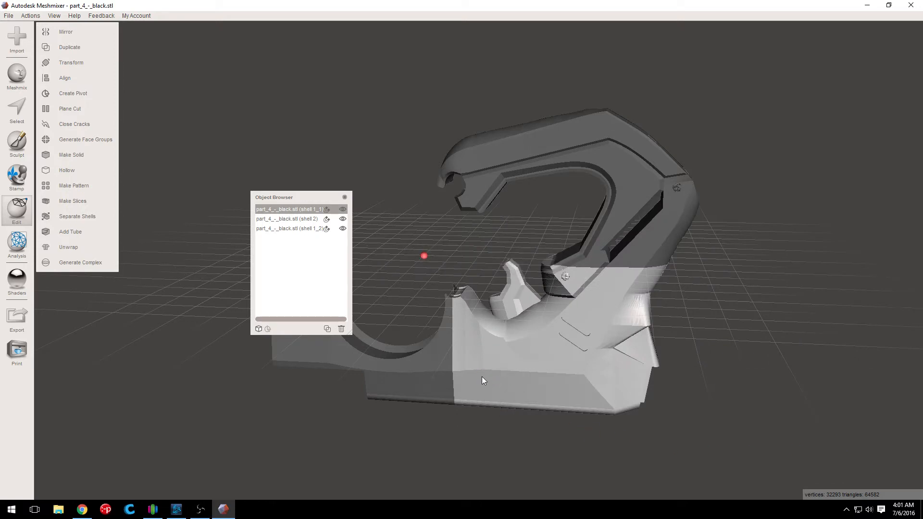
Export the front body piece with the semicircular cutout as body-2-black to the Small Slices folder
left_click(416, 381)
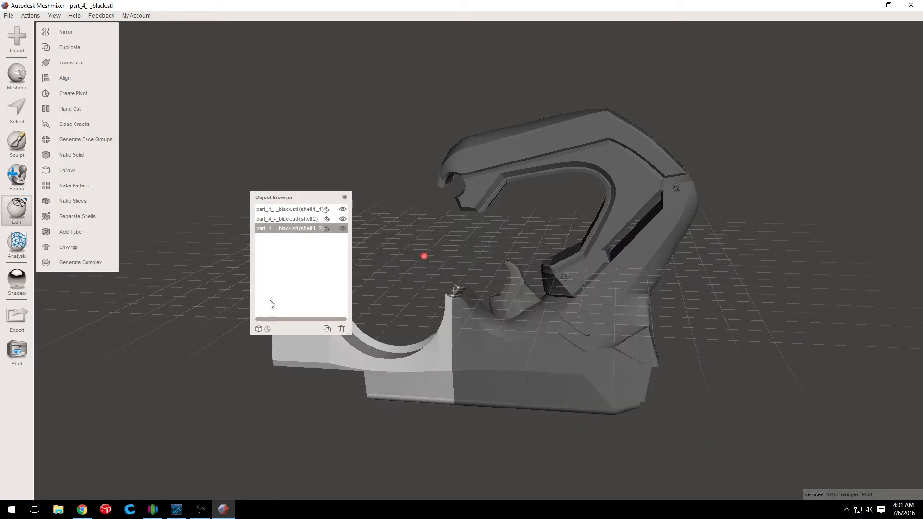
left_click(4, 16)
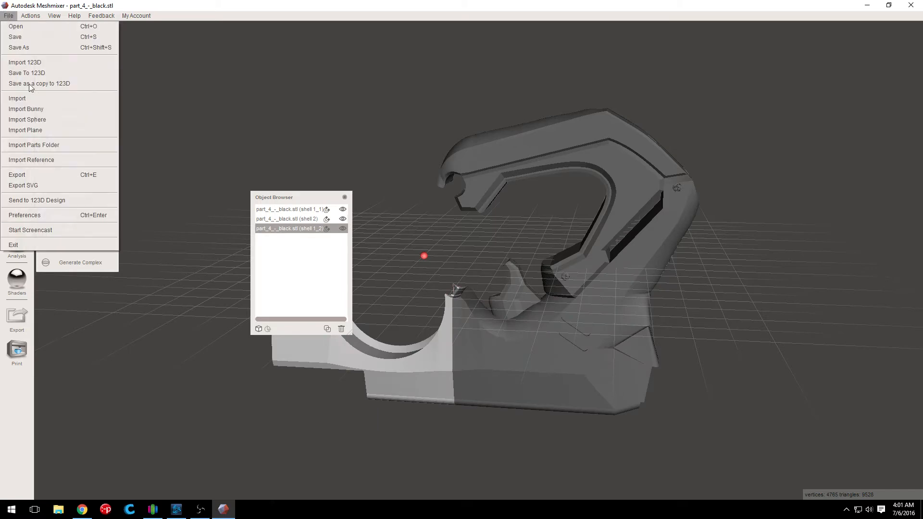
left_click(45, 174)
left_click(578, 266)
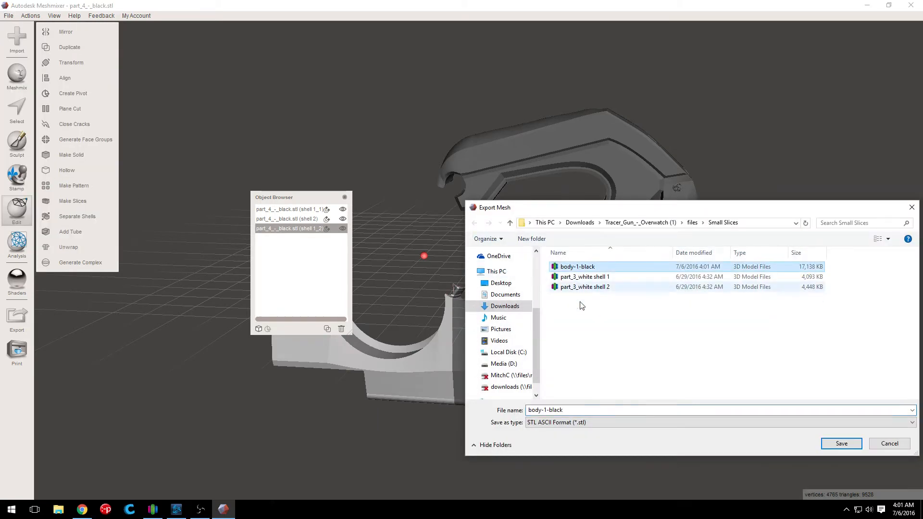
left_click(548, 411)
key("BackSpace")
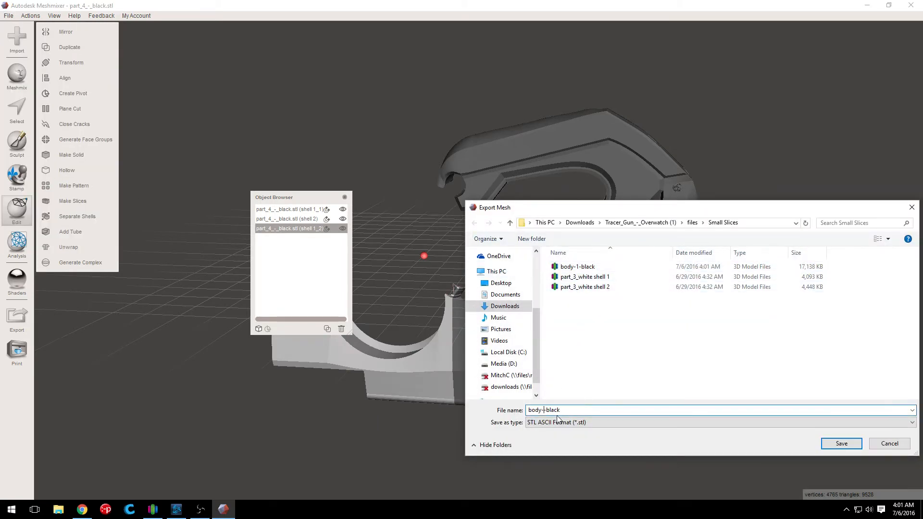
left_click(824, 448)
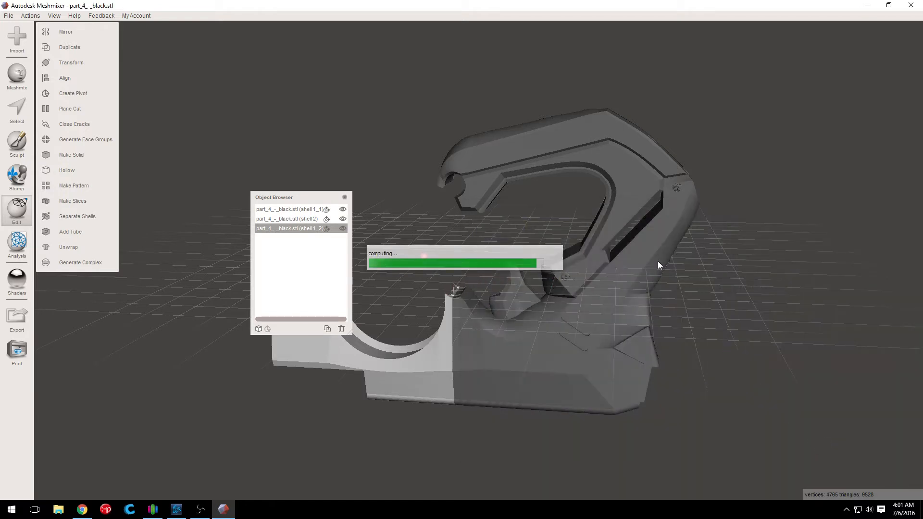
Export the curved upper handle piece as body-3-black to the Small Slices folder
left_click(635, 189)
mouse_move(9, 15)
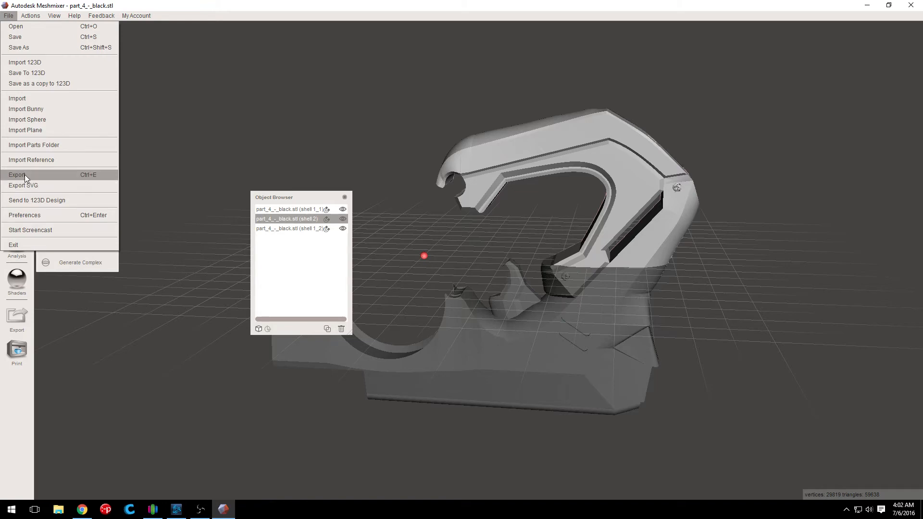
left_click(25, 175)
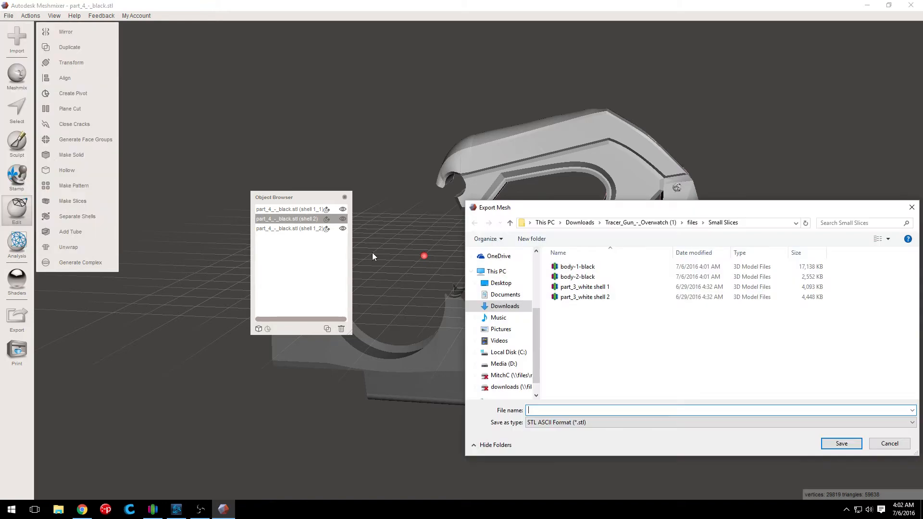
left_click(577, 277)
double_click(547, 410)
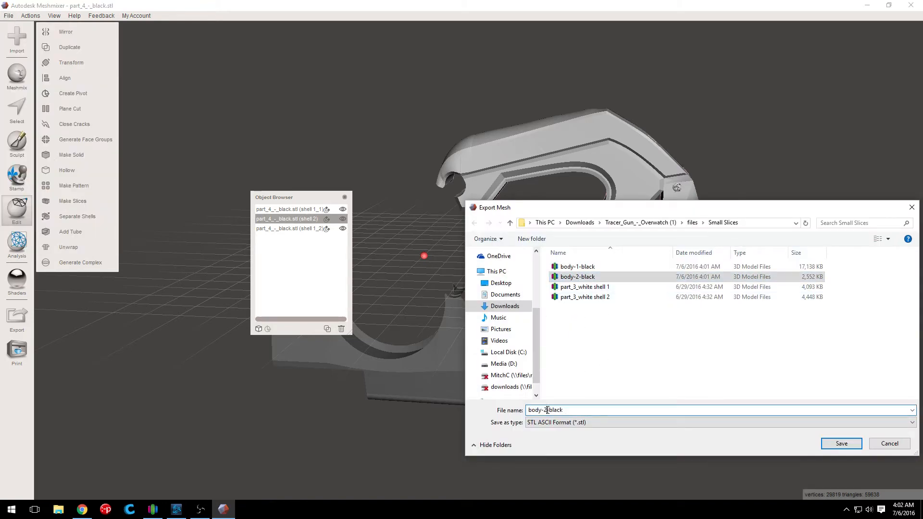
key("BackSpace")
type("3")
left_click(835, 442)
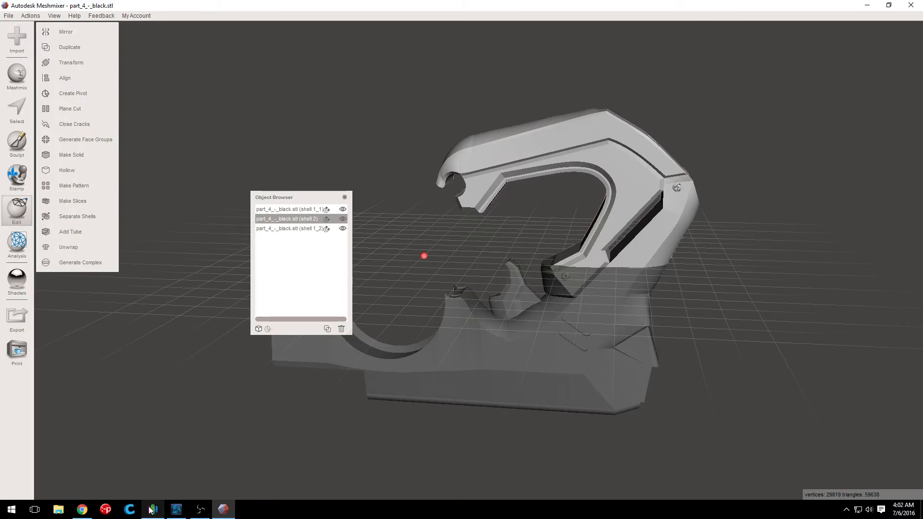
Switch to Simplify3D and import the body-1-black model from the Small Slices folder
mouse_move(150, 510)
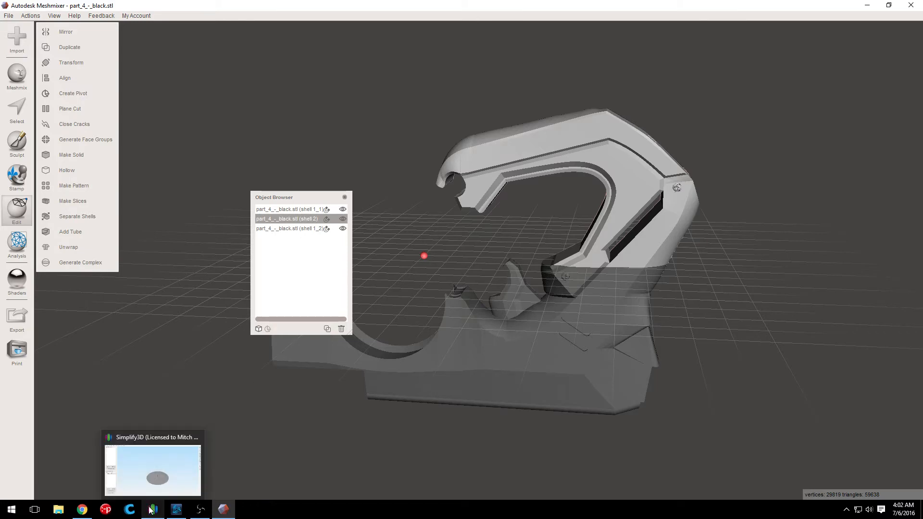
left_click(151, 511)
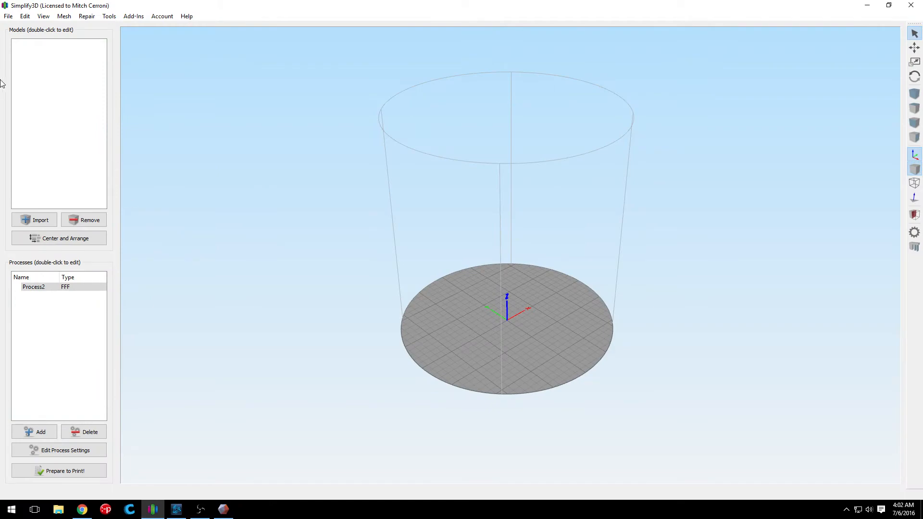
left_click(28, 219)
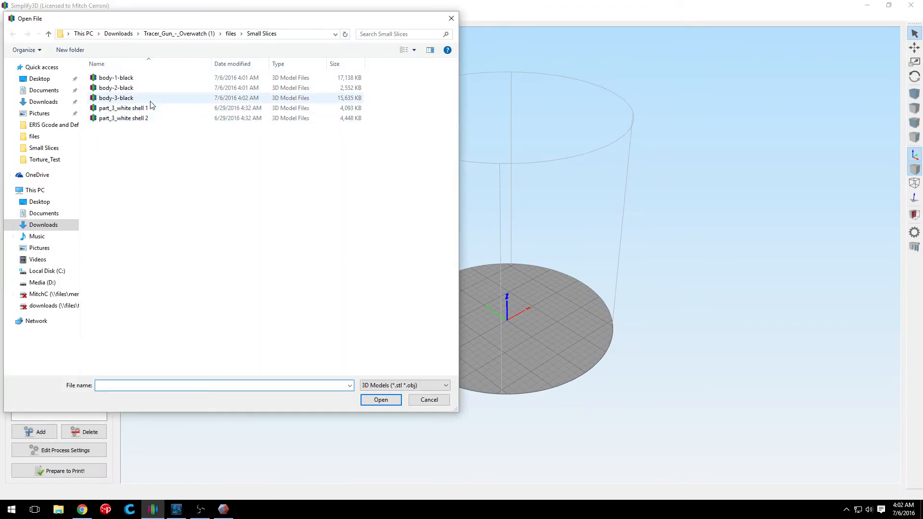
double_click(115, 78)
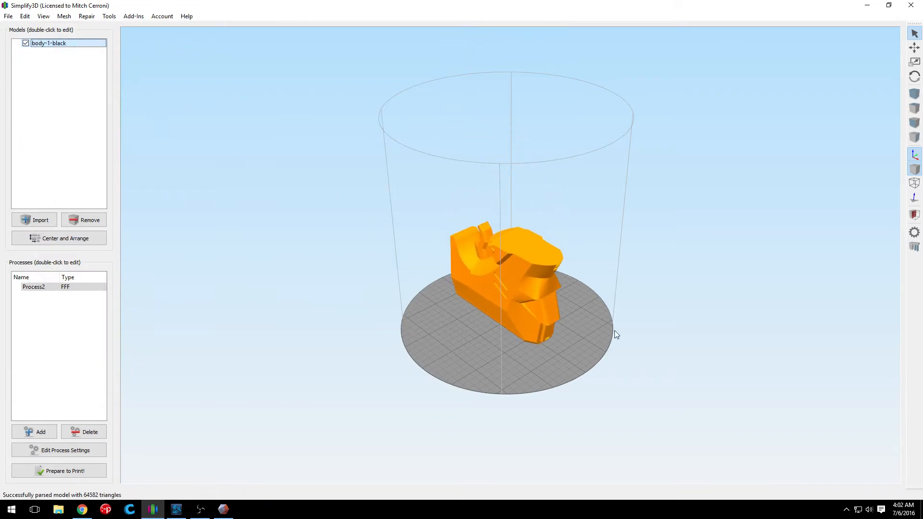
Inspect body-1-black on the build plate from several sides and generate automatic Normal supports for its overhangs
left_click_drag(616, 333, 316, 353)
scroll(523, 332, "up", 5)
scroll(478, 361, "down", 6)
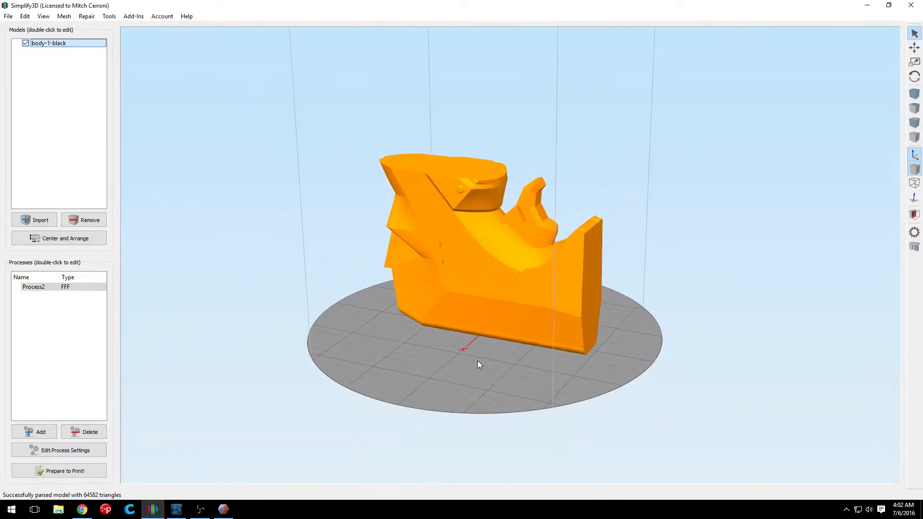
left_click_drag(471, 360, 449, 352)
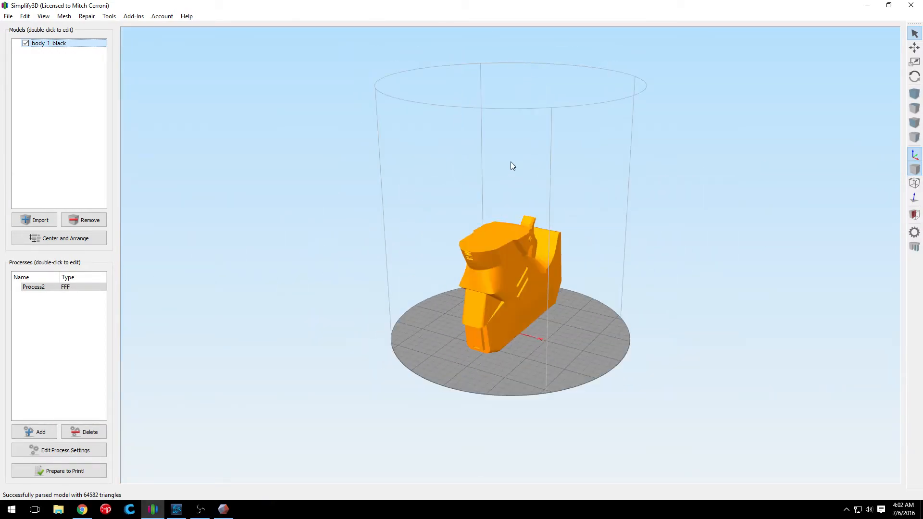
left_click_drag(523, 340, 628, 336)
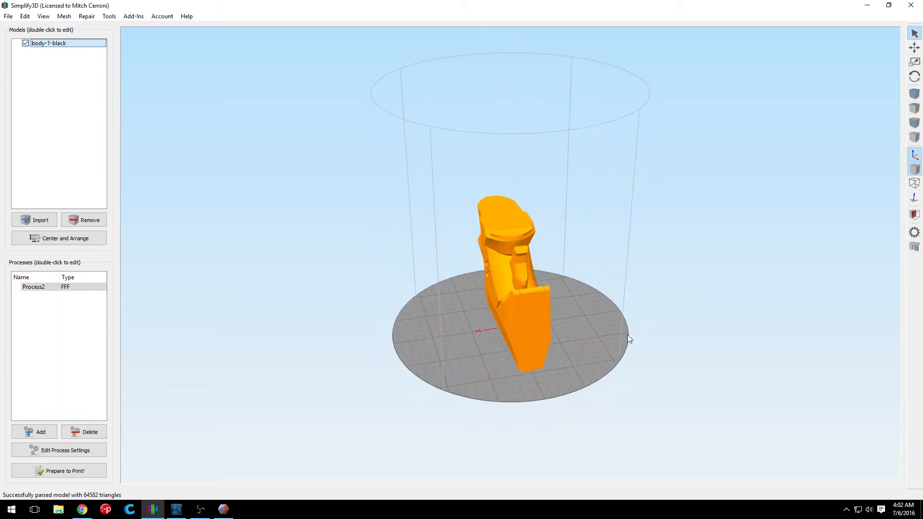
left_click_drag(456, 317, 677, 302)
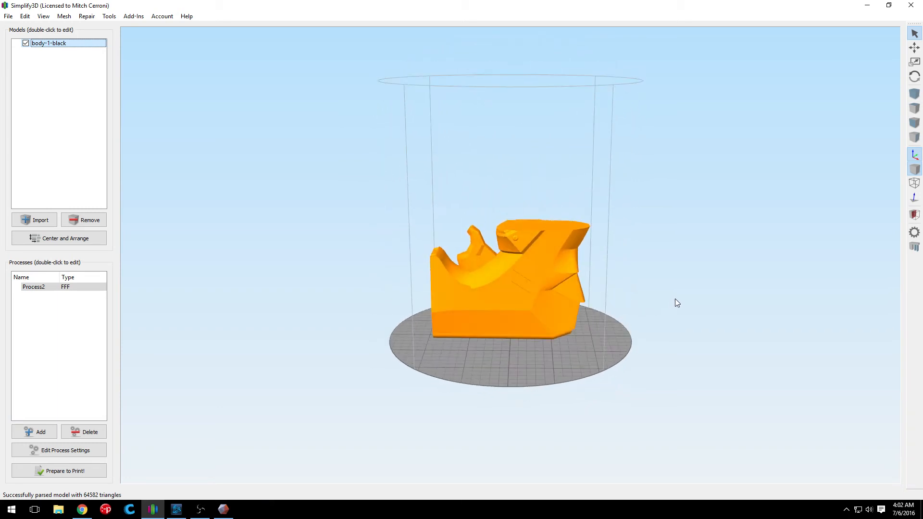
left_click(918, 247)
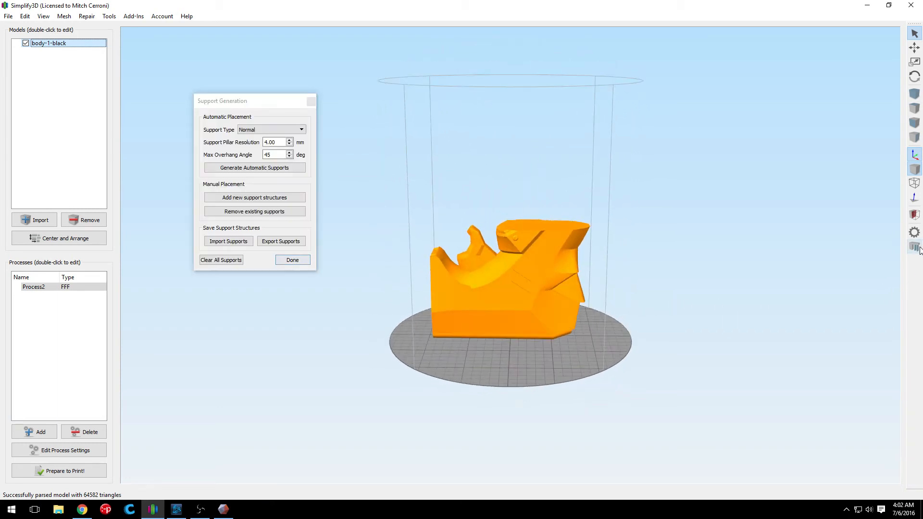
left_click(279, 168)
left_click_drag(572, 258, 575, 274)
scroll(575, 276, "up", 2)
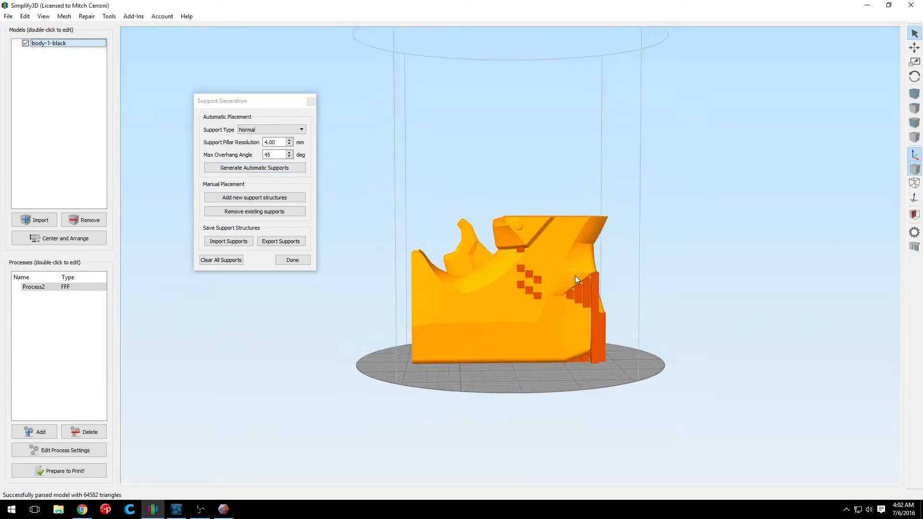
Remove the small automatic support blocks around the two slots and under the overhang on one side of body-1-black
scroll(575, 276, "up", 4)
scroll(608, 305, "up", 1)
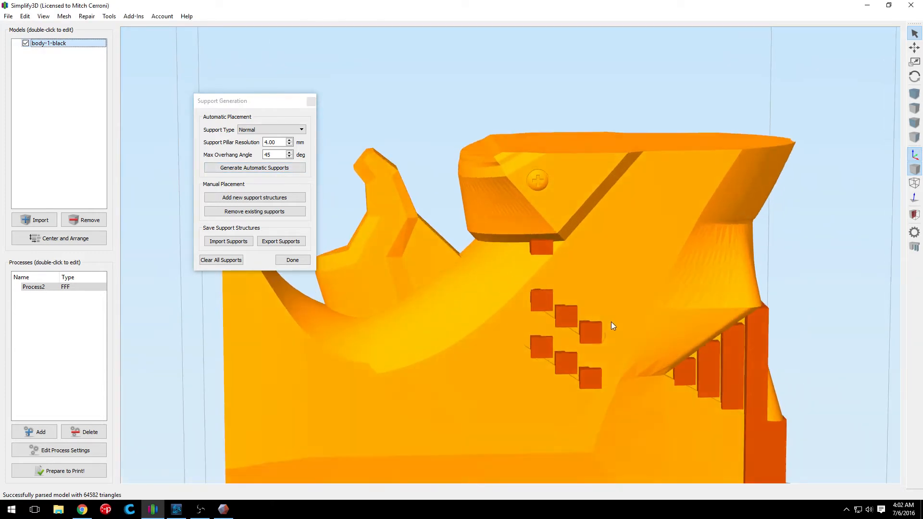
scroll(613, 326, "down", 2)
left_click_drag(629, 389, 630, 346)
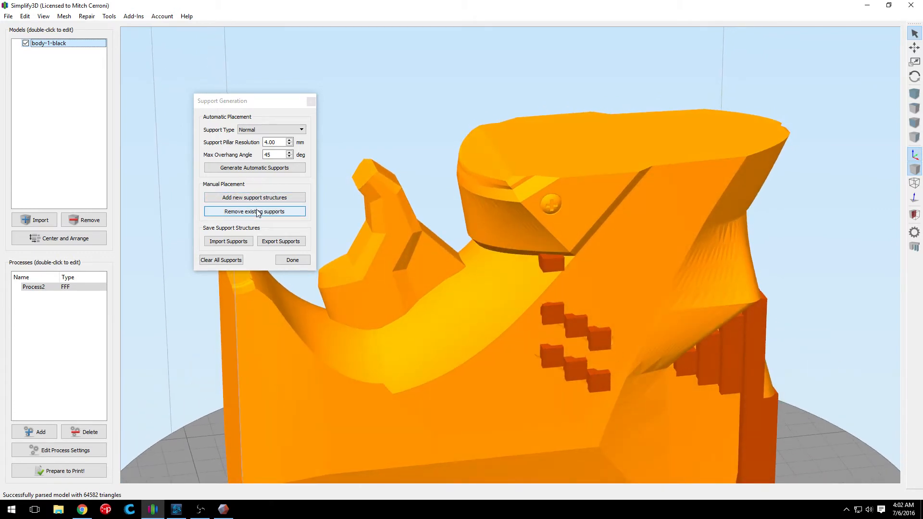
left_click(259, 213)
left_click(551, 317)
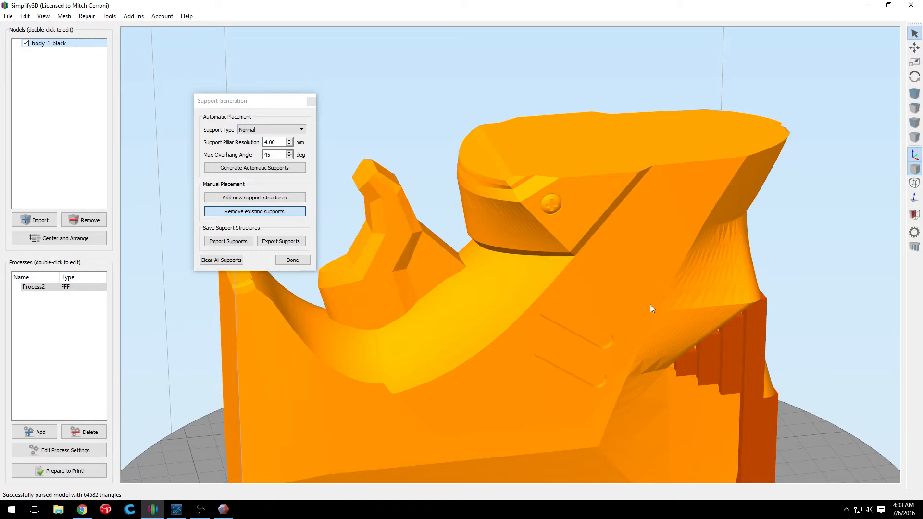
Remove the small support blocks around the slots on the opposite side of body-1-black, check the remaining supports and finish support editing
left_click_drag(652, 308, 476, 278)
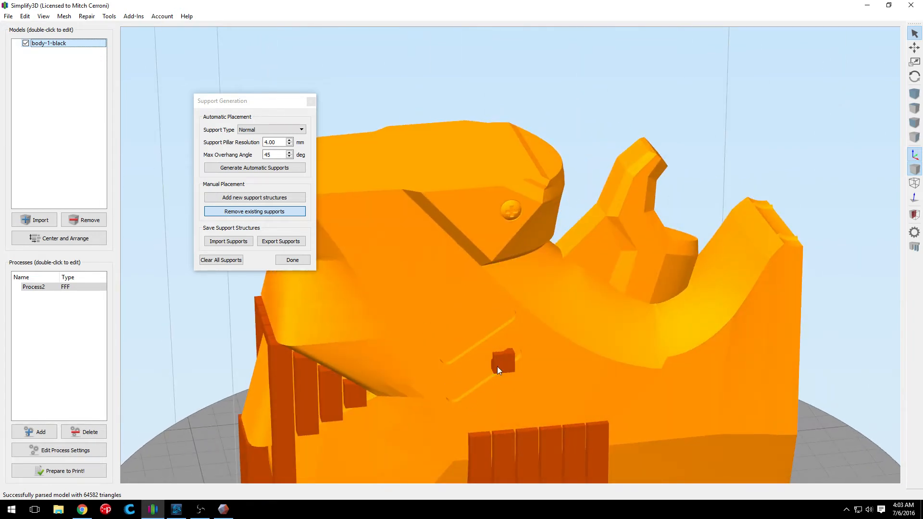
mouse_move(405, 403)
left_mouse_down()
mouse_move(448, 380)
mouse_move(446, 402)
mouse_move(442, 356)
mouse_move(460, 331)
mouse_move(495, 338)
mouse_move(388, 410)
mouse_move(368, 441)
mouse_move(405, 408)
left_mouse_up()
scroll(412, 401, "up", 6)
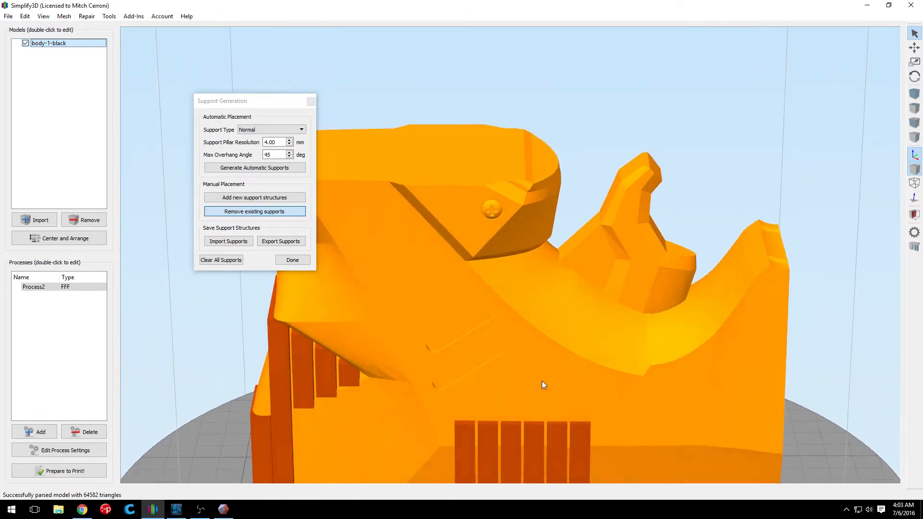
left_click_drag(655, 336, 412, 263)
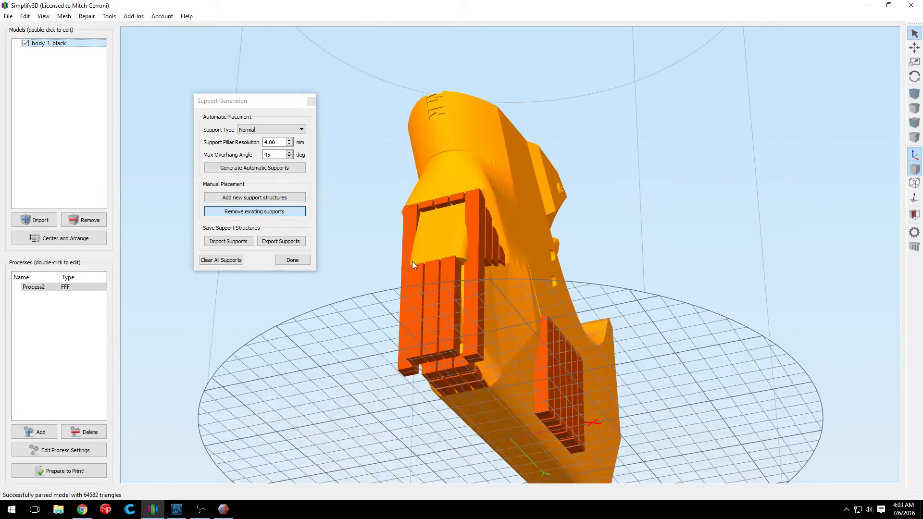
left_click_drag(524, 385, 355, 347)
mouse_move(495, 394)
left_mouse_down()
mouse_move(444, 373)
mouse_move(431, 422)
mouse_move(509, 400)
mouse_move(570, 403)
mouse_move(567, 339)
mouse_move(523, 260)
mouse_move(677, 300)
mouse_move(579, 321)
mouse_move(694, 334)
mouse_move(567, 380)
mouse_move(683, 453)
mouse_move(658, 463)
mouse_move(552, 394)
mouse_move(554, 420)
left_mouse_up()
scroll(571, 406, "up", 3)
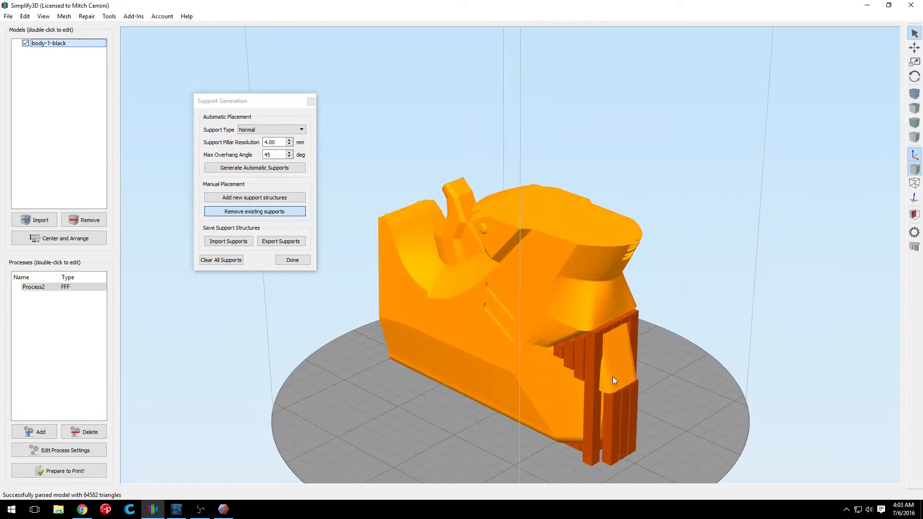
left_click_drag(607, 372, 452, 387)
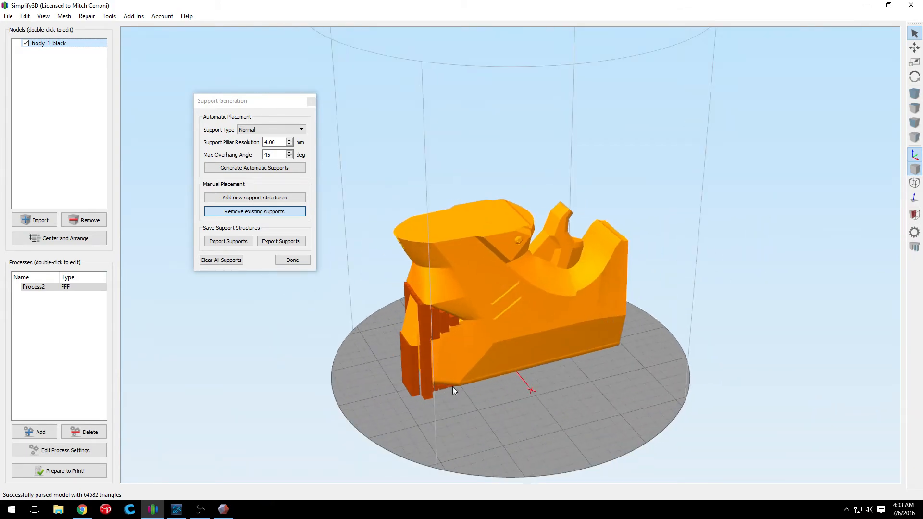
left_click(293, 260)
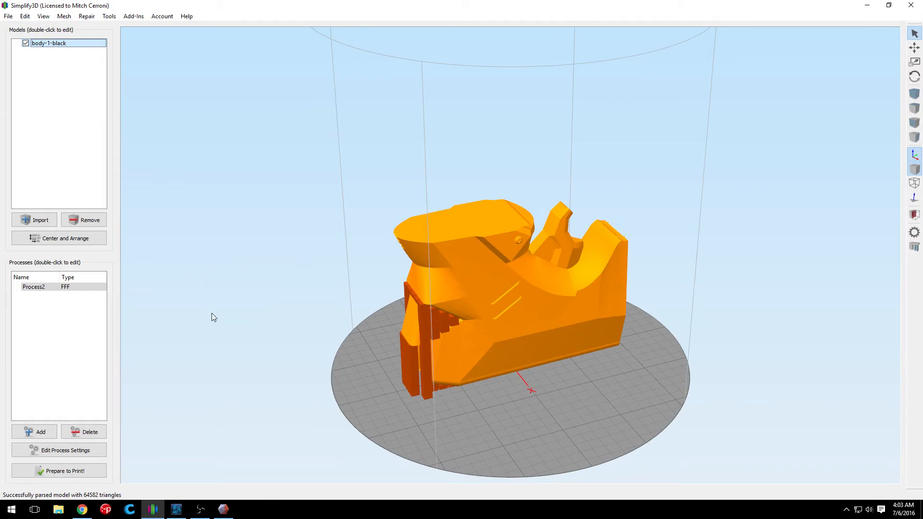
Import body-2-black and body-3-black from the Small Slices folder and arrange all three models on the build plate
left_click(36, 220)
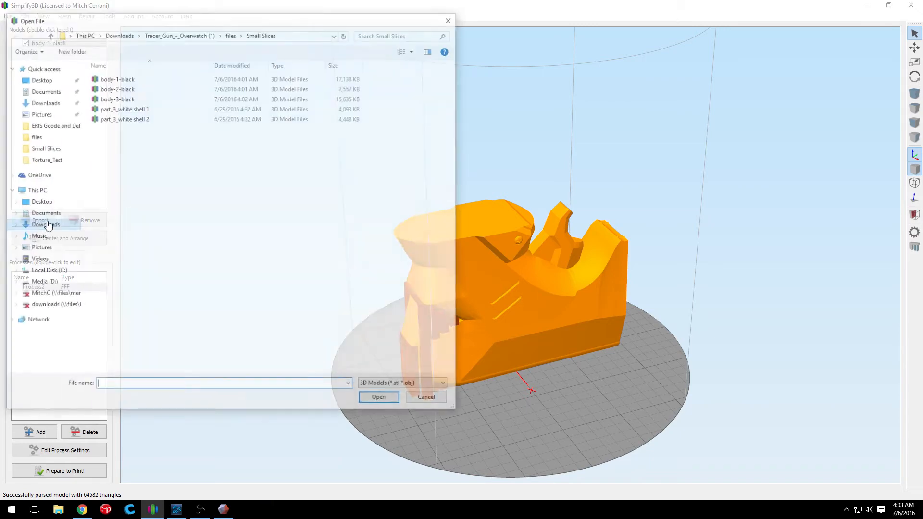
double_click(144, 88)
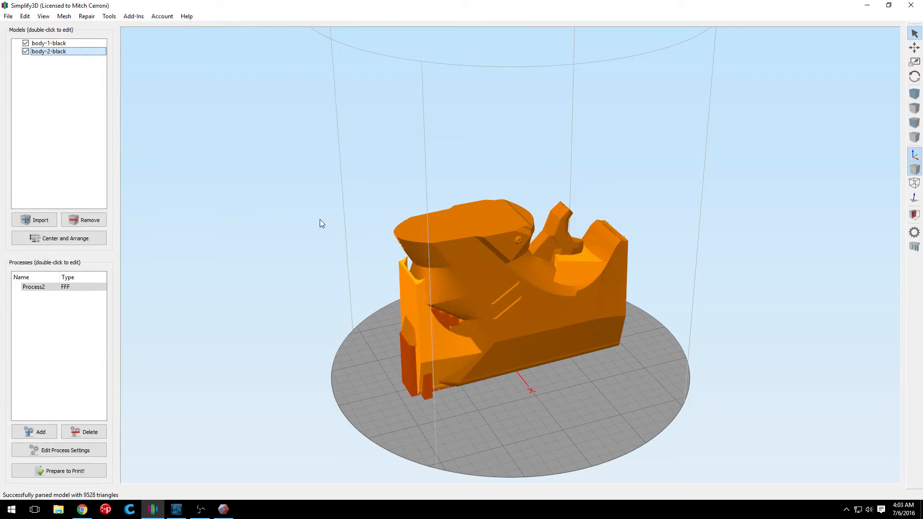
left_click(48, 238)
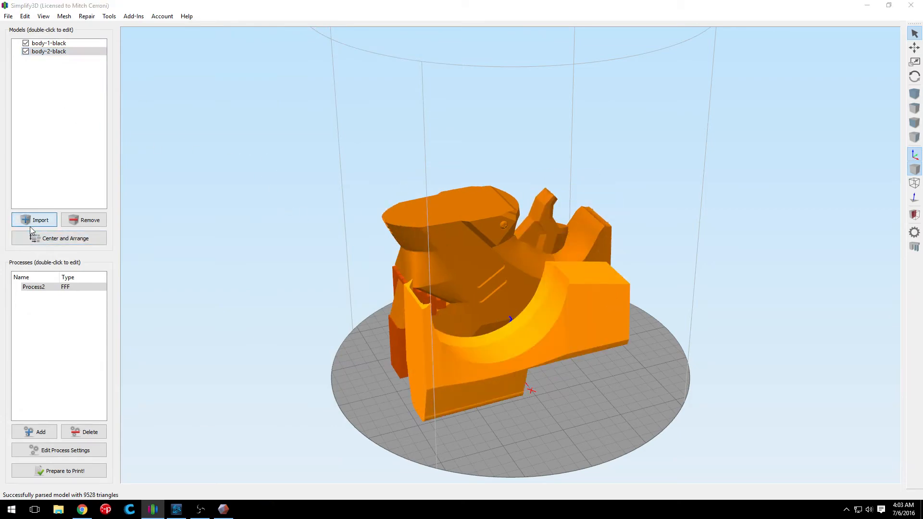
left_click(36, 221)
double_click(126, 98)
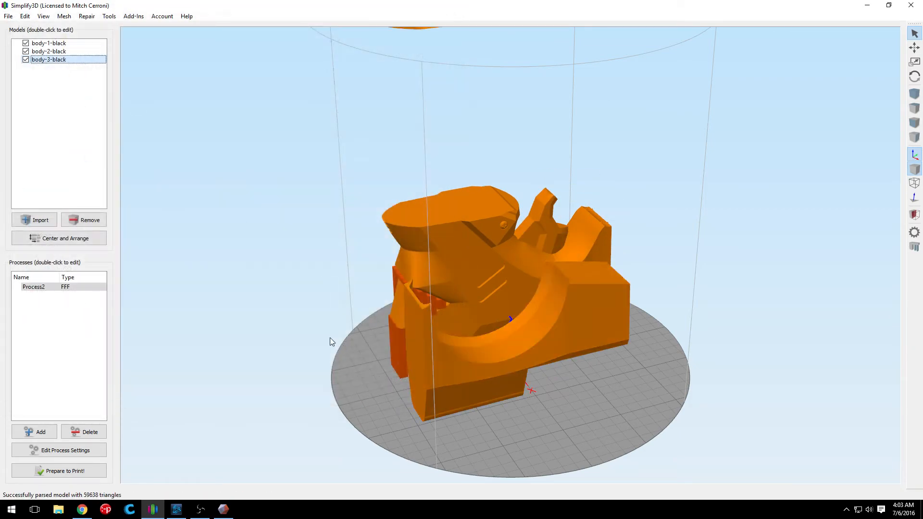
left_click(27, 16)
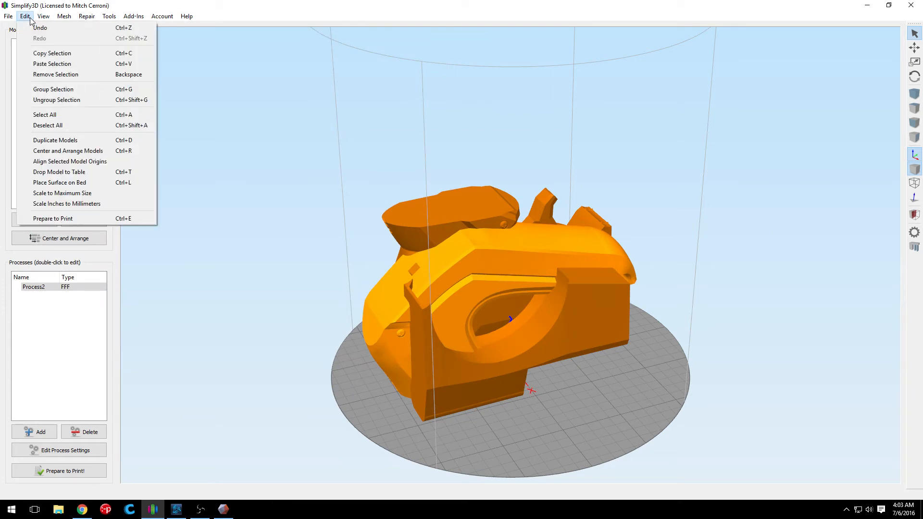
left_click(57, 151)
Examine from several sides how the three body pieces fit together on the round build plate
left_click_drag(178, 191, 364, 318)
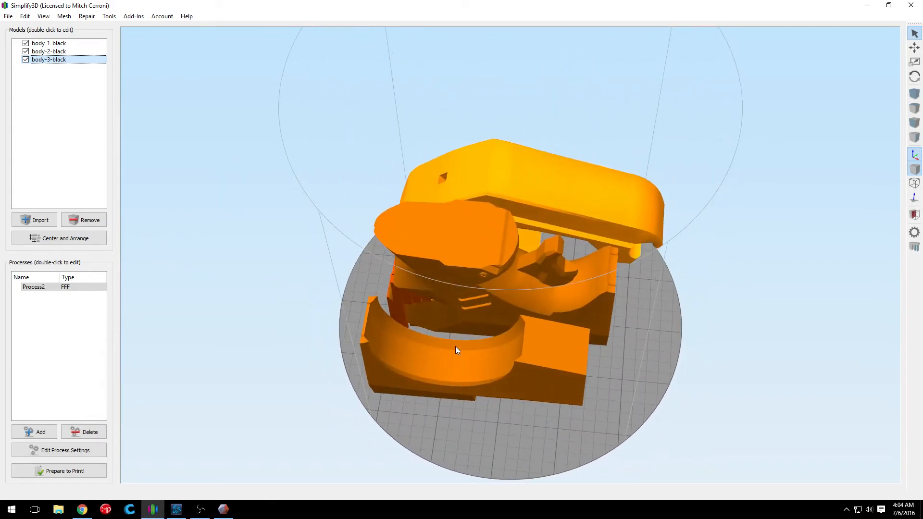
left_click_drag(455, 347, 434, 371)
left_click_drag(432, 370, 595, 256)
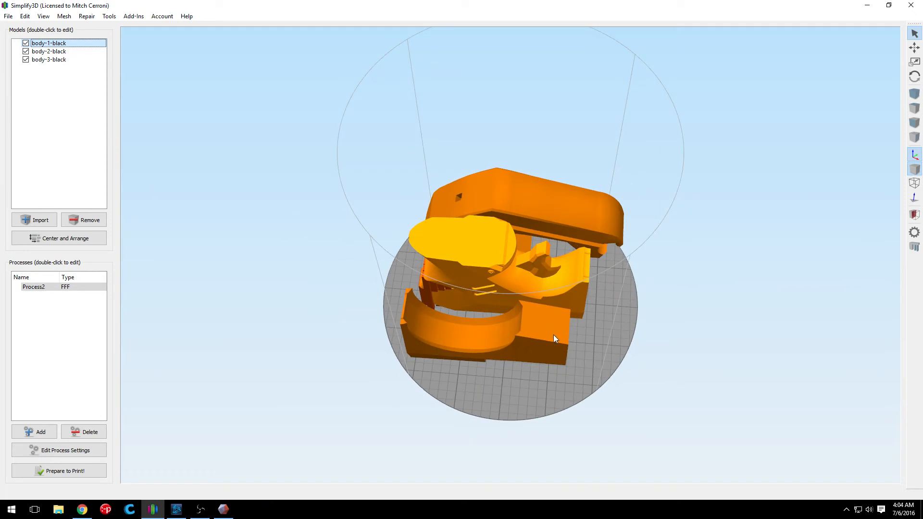
left_click_drag(553, 335, 310, 274)
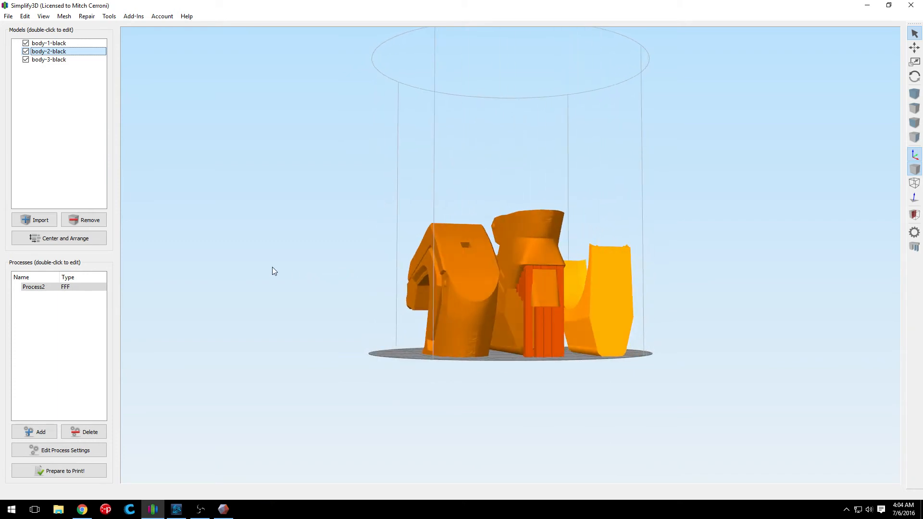
left_click_drag(396, 261, 509, 341)
left_click(517, 334)
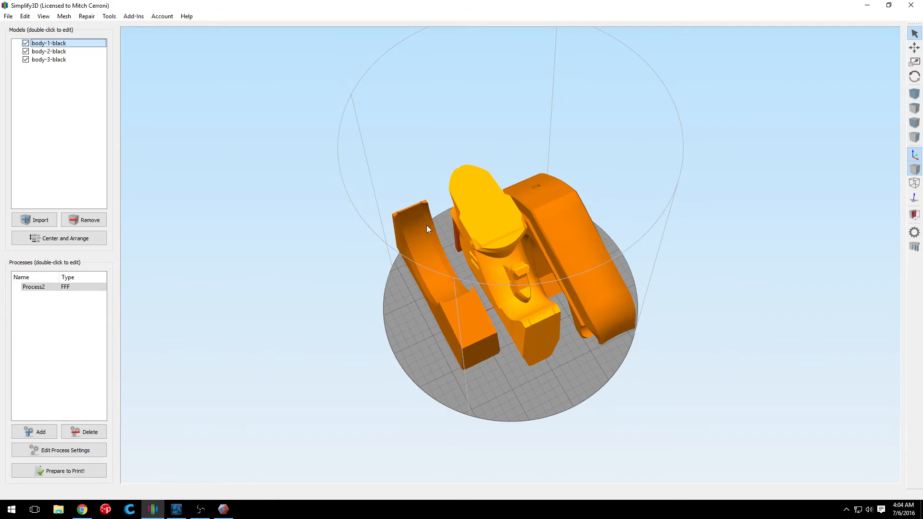
left_click_drag(427, 230, 511, 298)
Remove body-2-black and body-3-black from the build plate, keeping only body-1-black
left_click(560, 268)
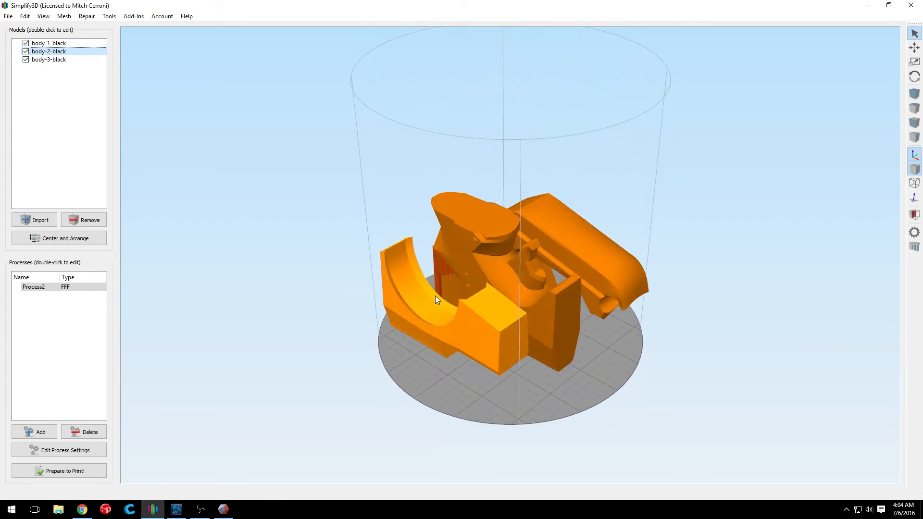
left_click(66, 220)
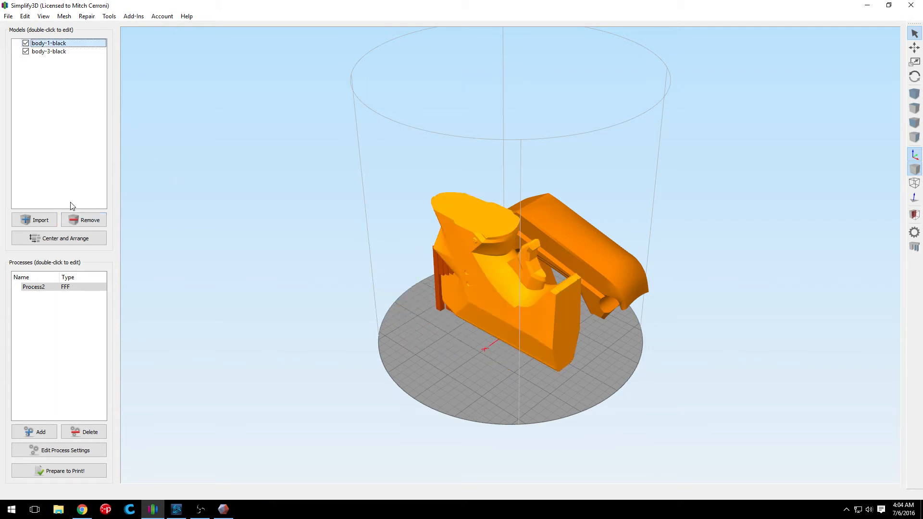
left_click(42, 52)
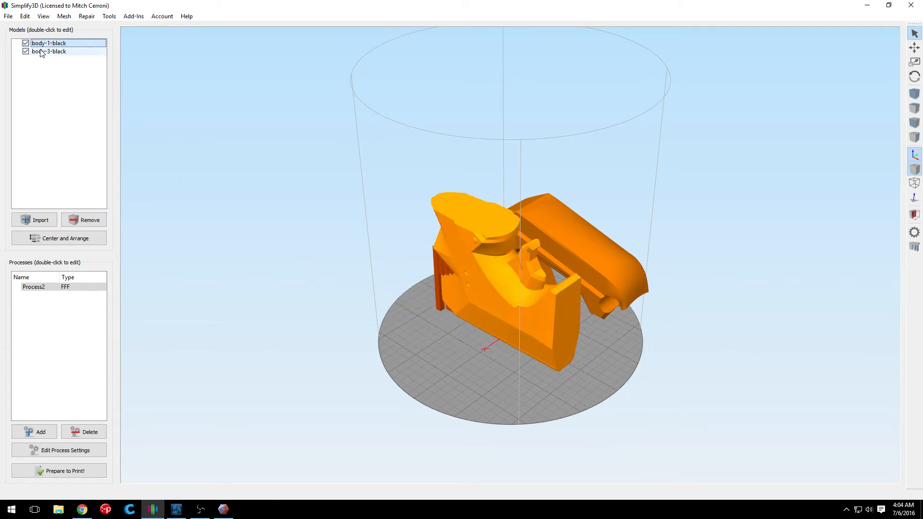
left_click(97, 220)
left_click_drag(458, 271, 446, 309)
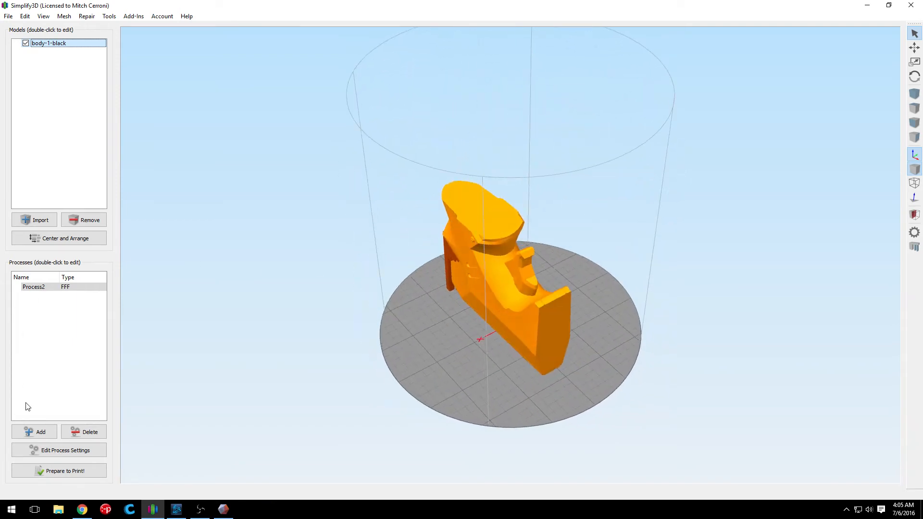
Slice body-1-black, check its toolpath preview, begin printing over USB and exit the preview
left_click(62, 474)
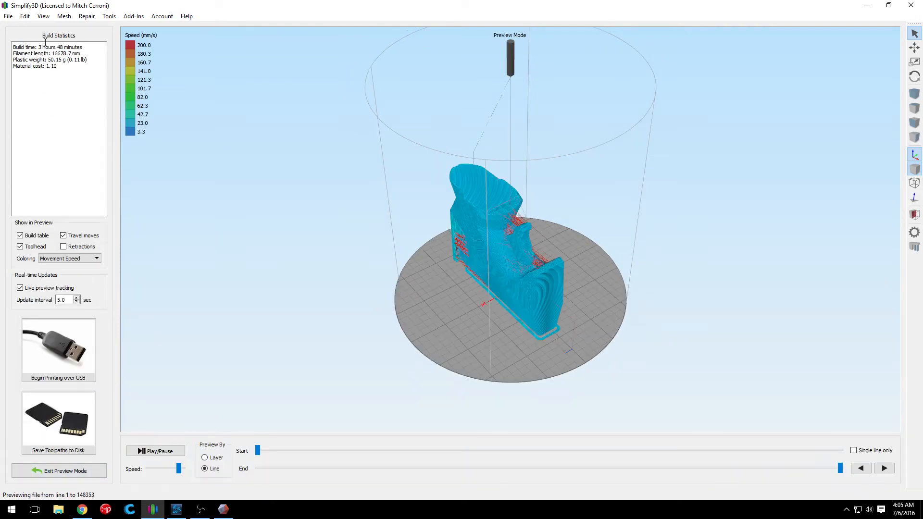
left_click_drag(425, 277, 490, 307)
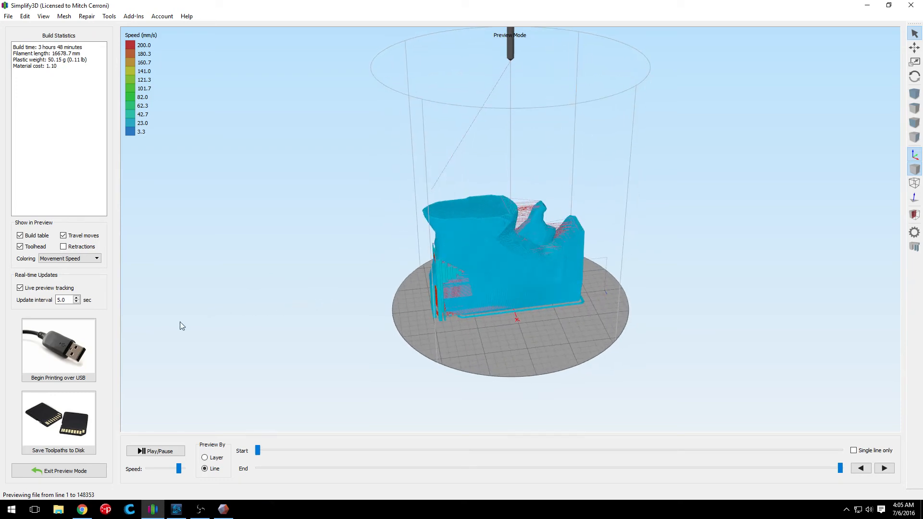
left_click(71, 346)
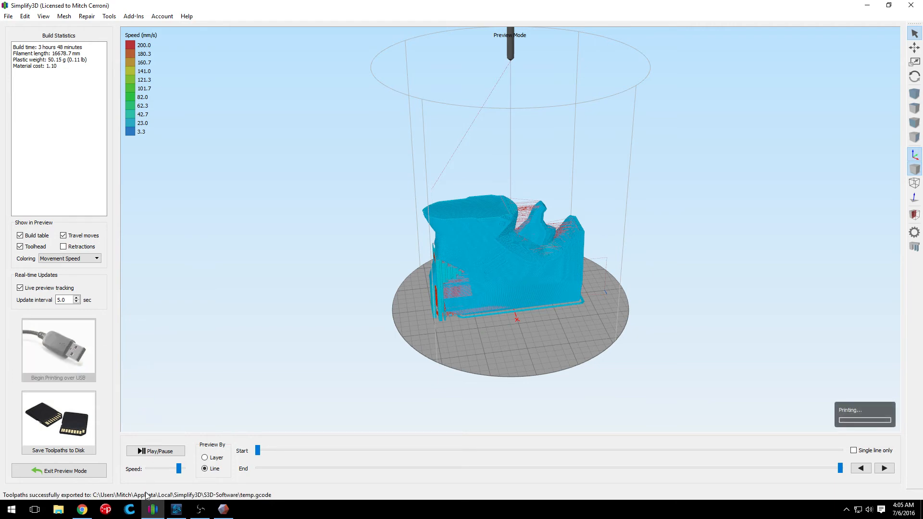
left_click(88, 473)
Open Process2 for editing and review its extruder, layer, additions, infill, support and temperature settings
double_click(53, 287)
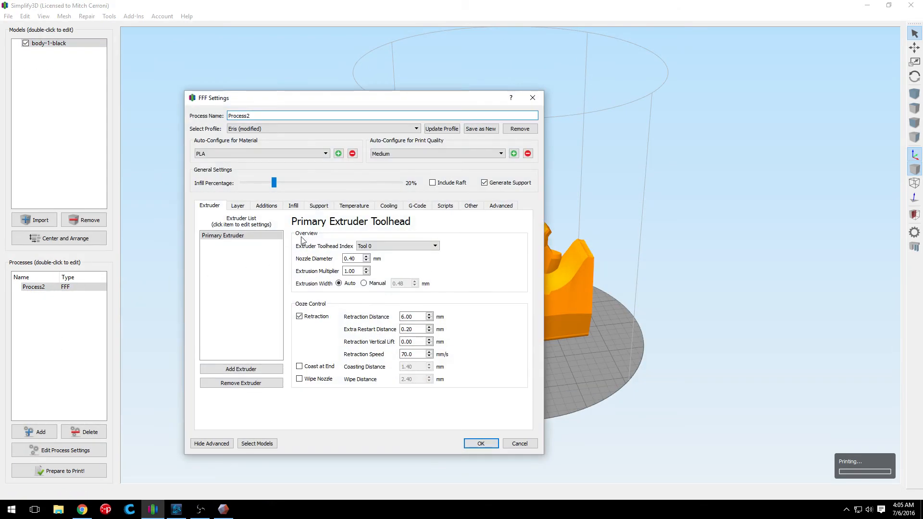
left_click(237, 206)
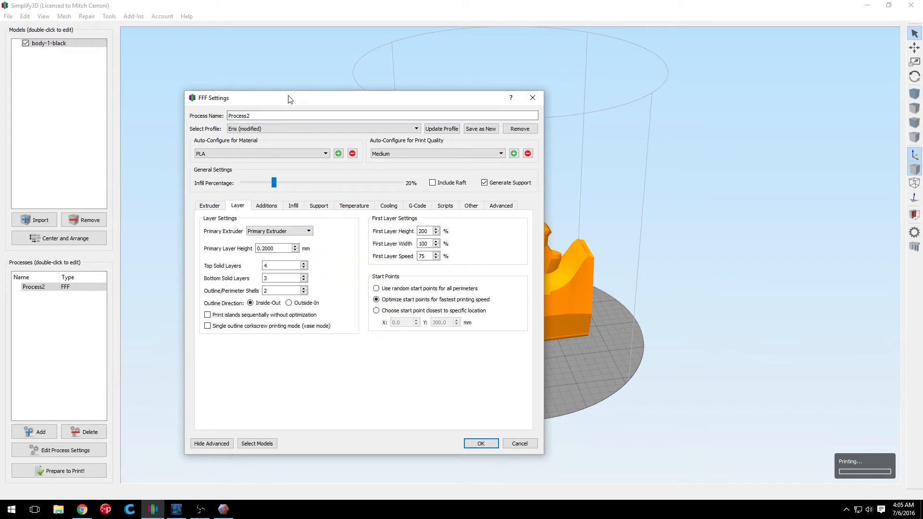
left_click_drag(290, 100, 238, 46)
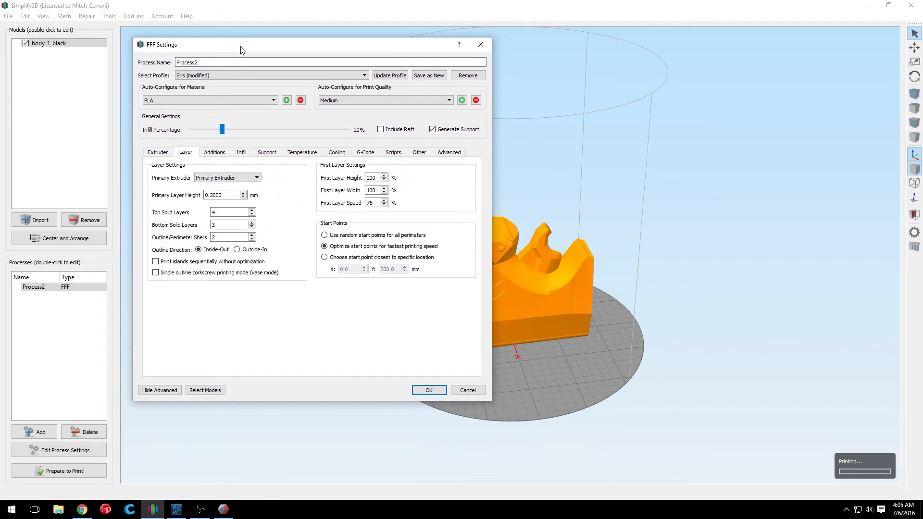
left_click(217, 153)
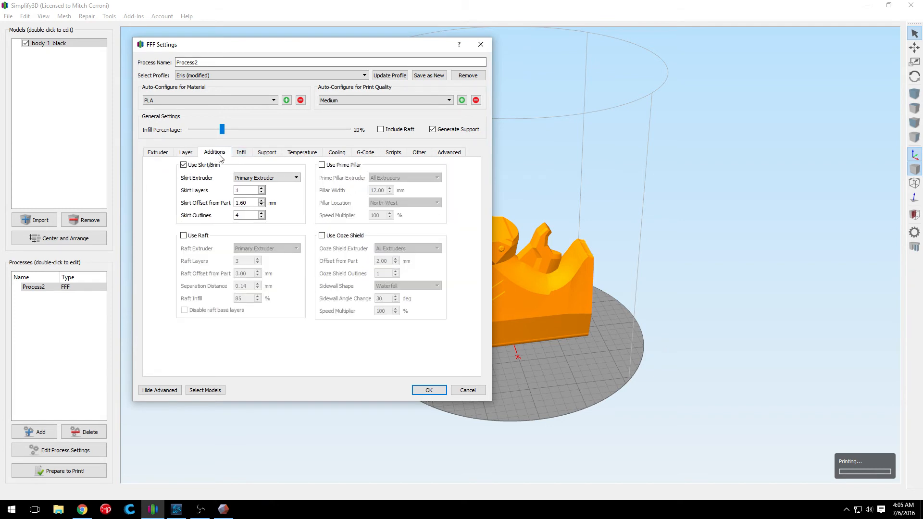
left_click(186, 152)
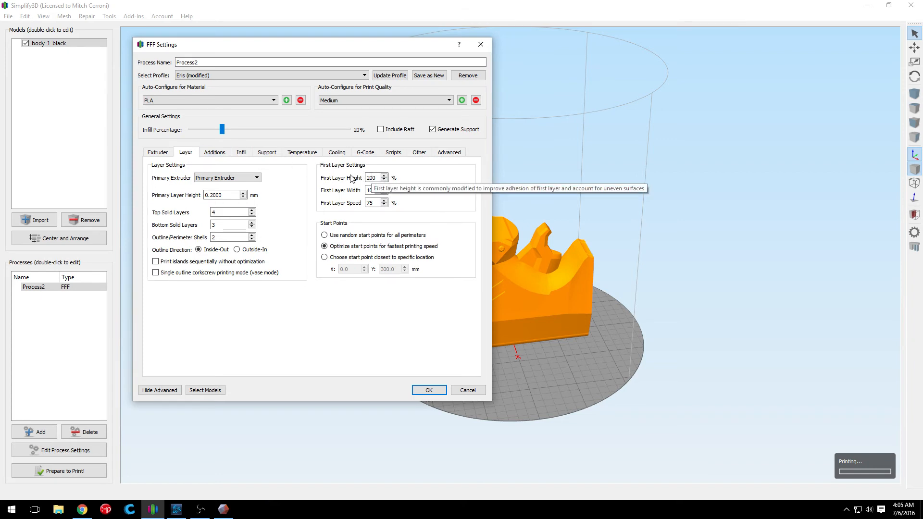
left_click(216, 153)
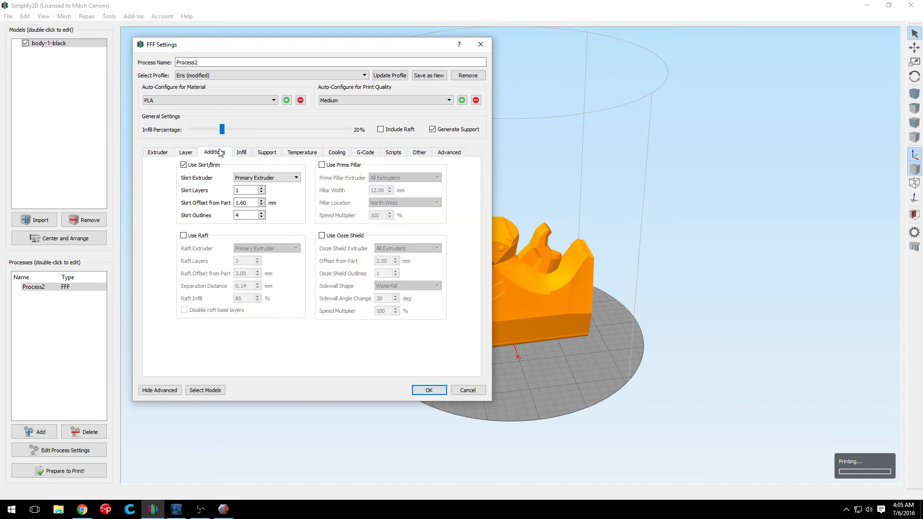
left_click(252, 155)
left_click(266, 155)
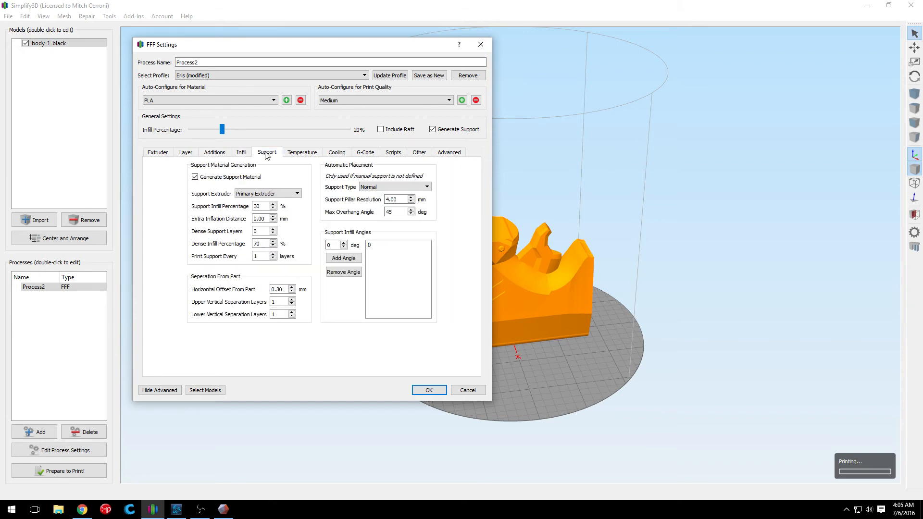
left_click(300, 158)
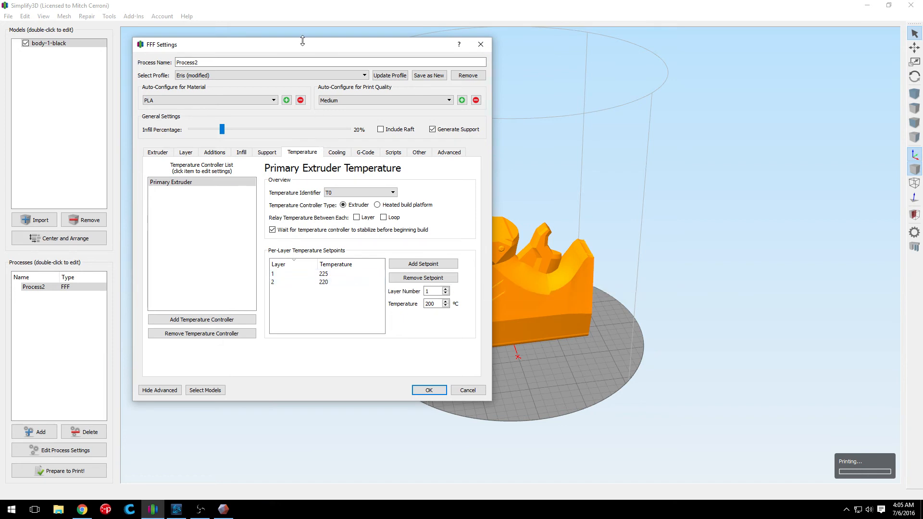
left_click_drag(302, 48, 334, 118)
Review the process's cooling, script, other and advanced settings, and examine the delta machine's build volume in the G-code settings
left_click(356, 192)
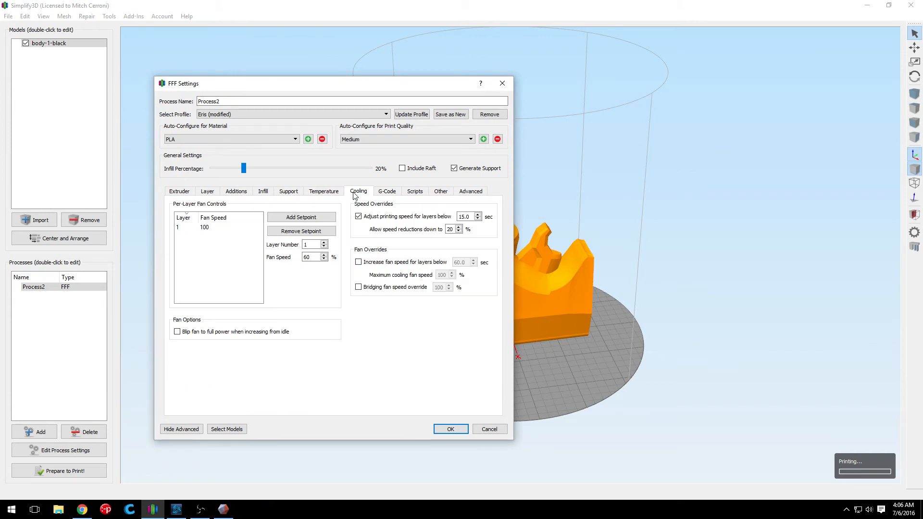
left_click(380, 196)
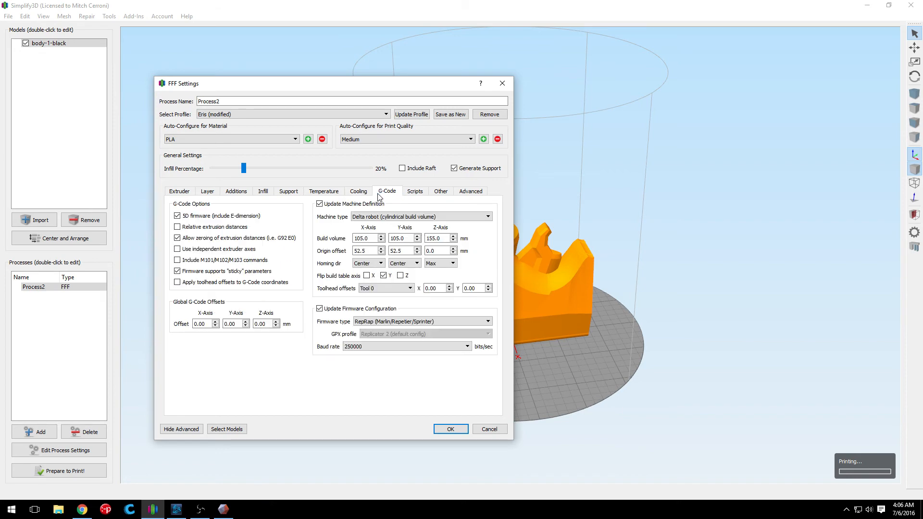
left_click(421, 194)
left_click(445, 193)
left_click(462, 193)
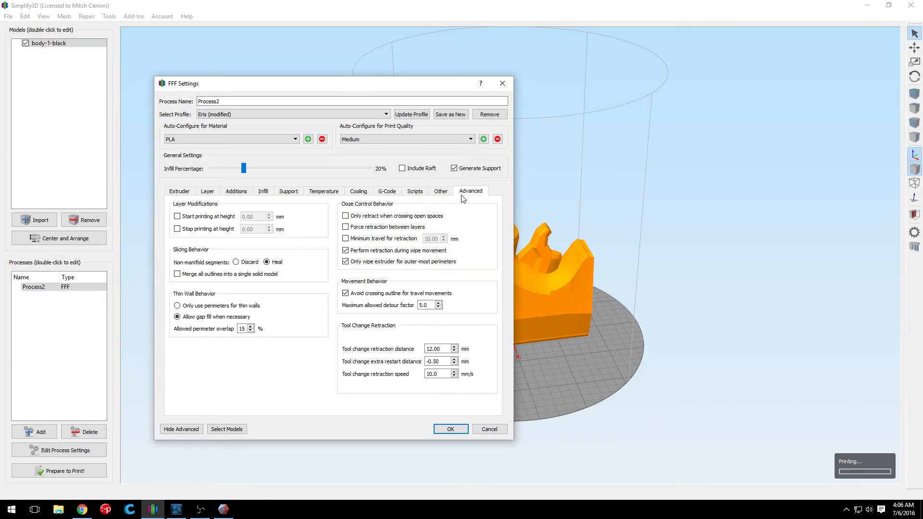
left_click(352, 197)
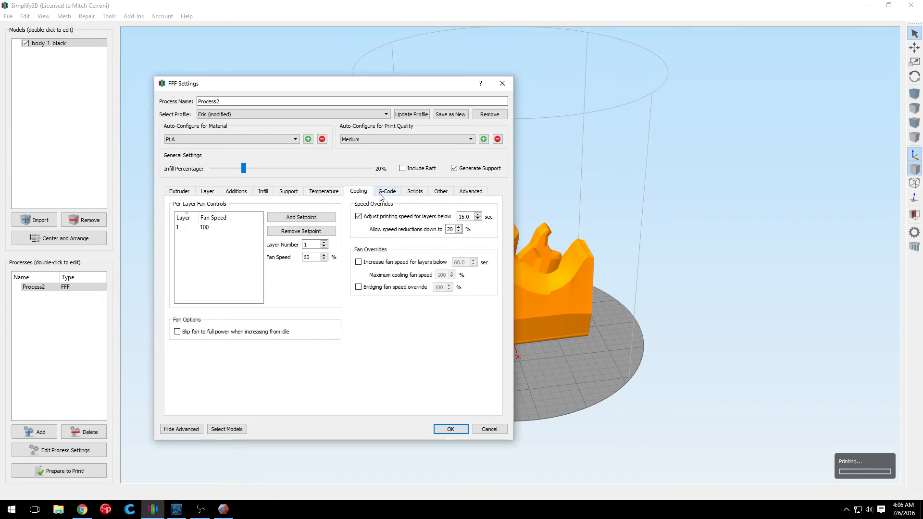
left_click(386, 194)
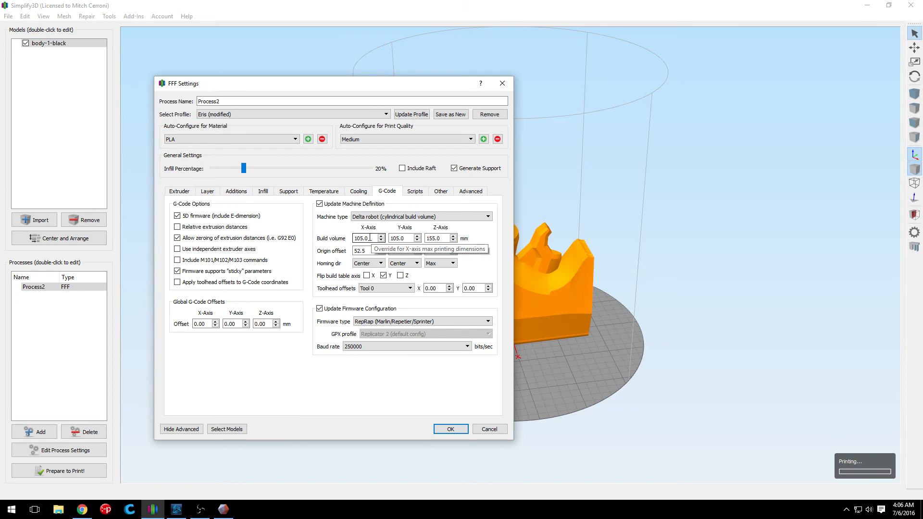
left_click(409, 238)
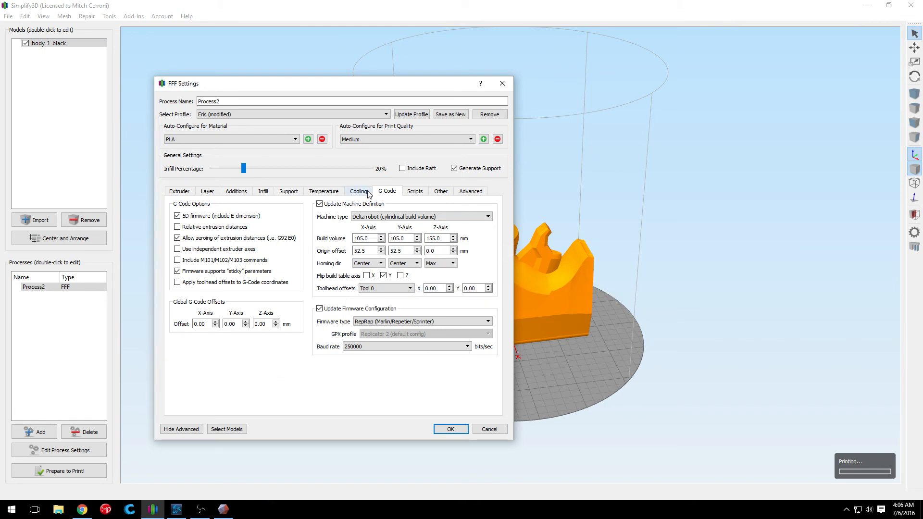
Recheck the temperature, speed, filament, advanced and skirt settings, and accept the process settings
left_click(368, 192)
left_click(338, 192)
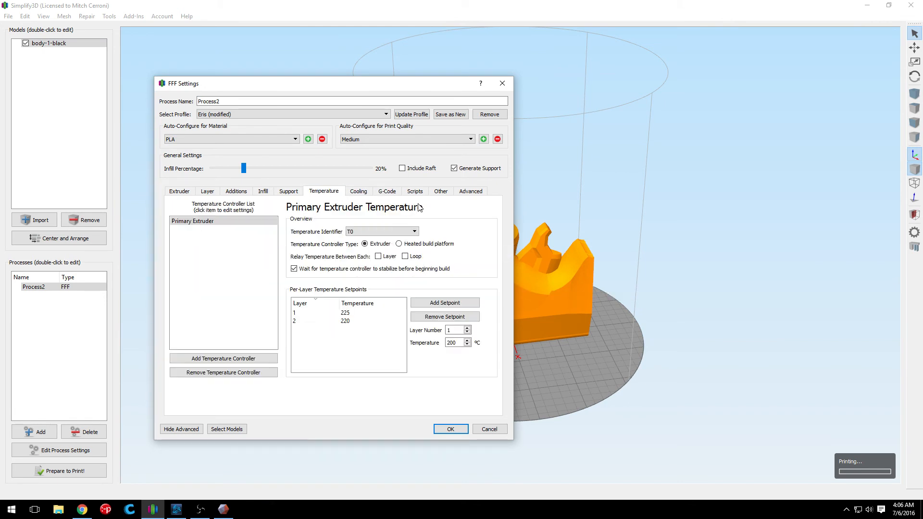
left_click(439, 195)
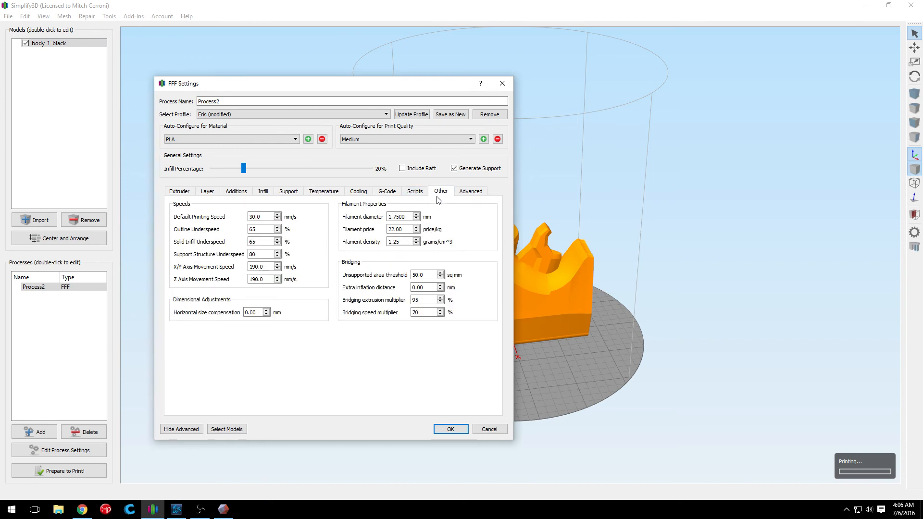
left_click(464, 196)
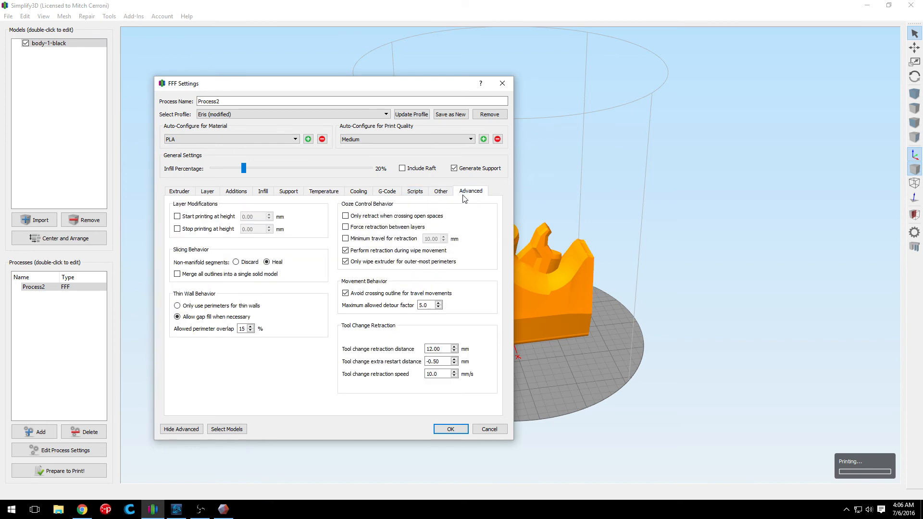
left_click(239, 193)
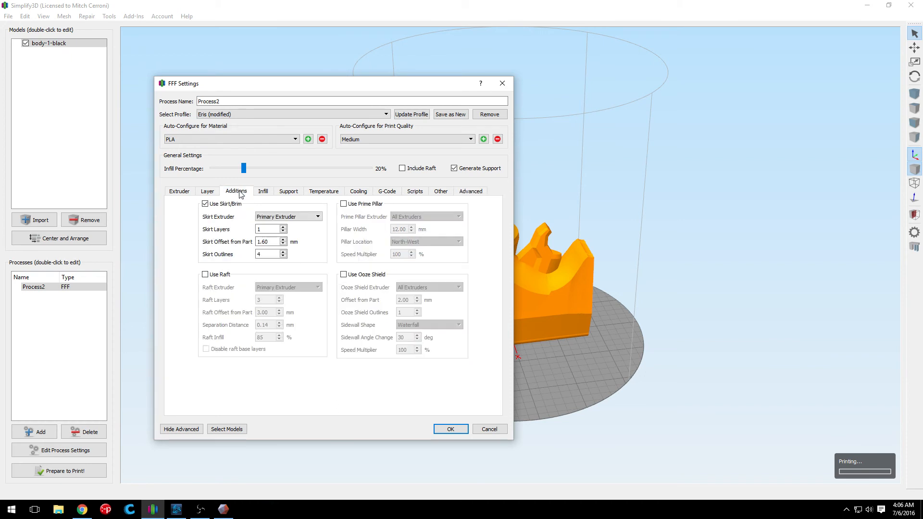
left_click(449, 430)
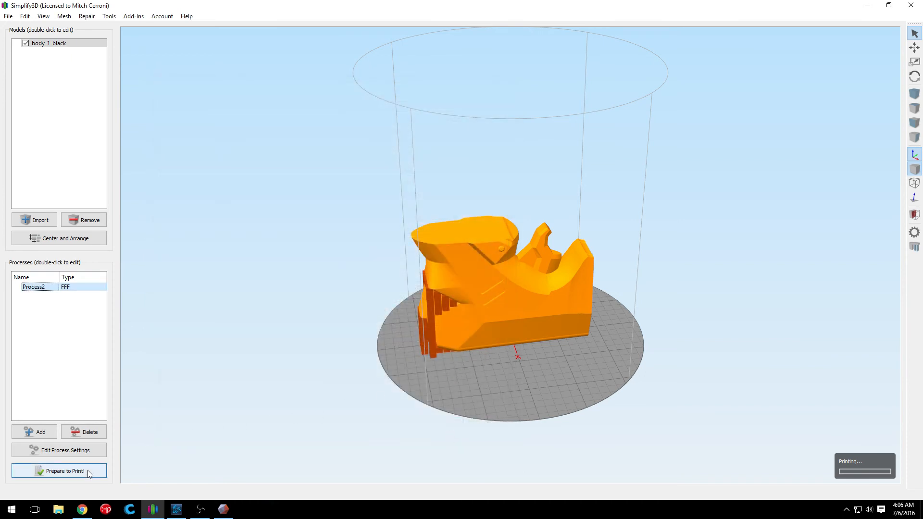
Prepare body-1-black for printing again and follow the toolhead's live position in the print preview
left_click(65, 471)
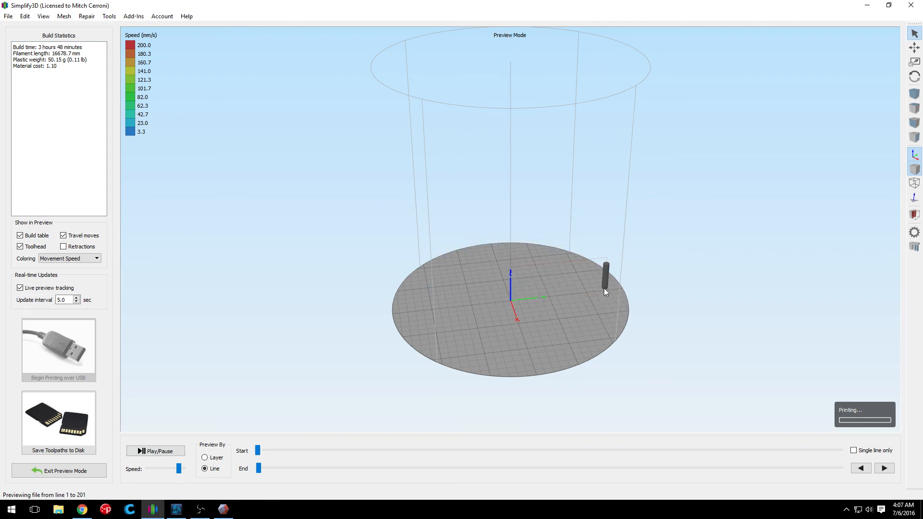
mouse_move(611, 297)
left_mouse_down()
mouse_move(605, 311)
mouse_move(607, 298)
left_mouse_up()
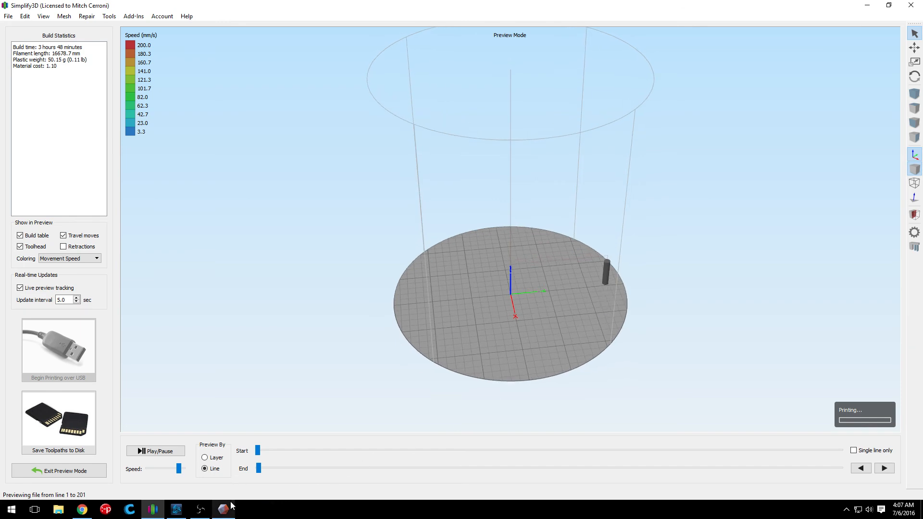
mouse_move(232, 505)
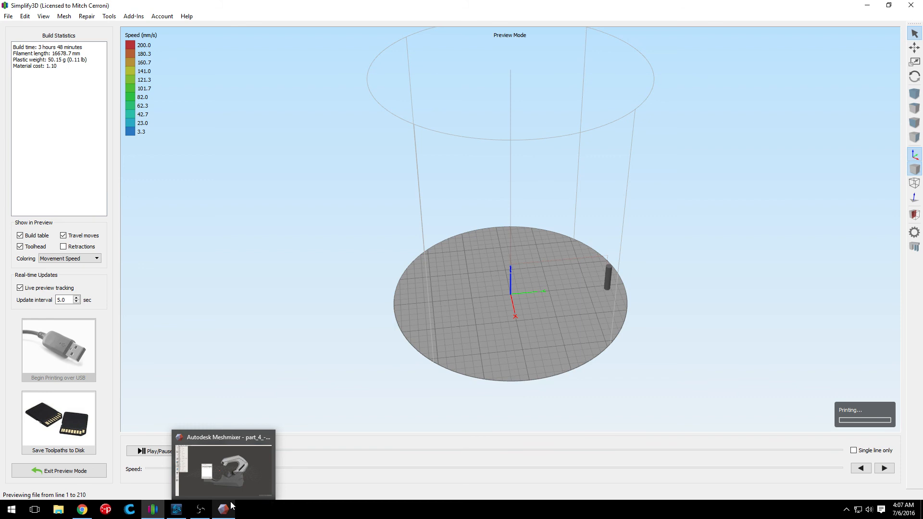
mouse_move(155, 513)
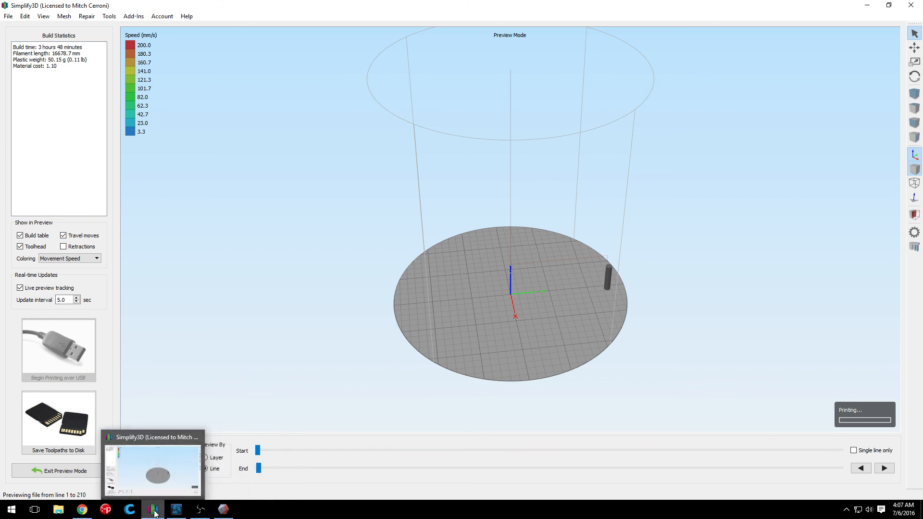